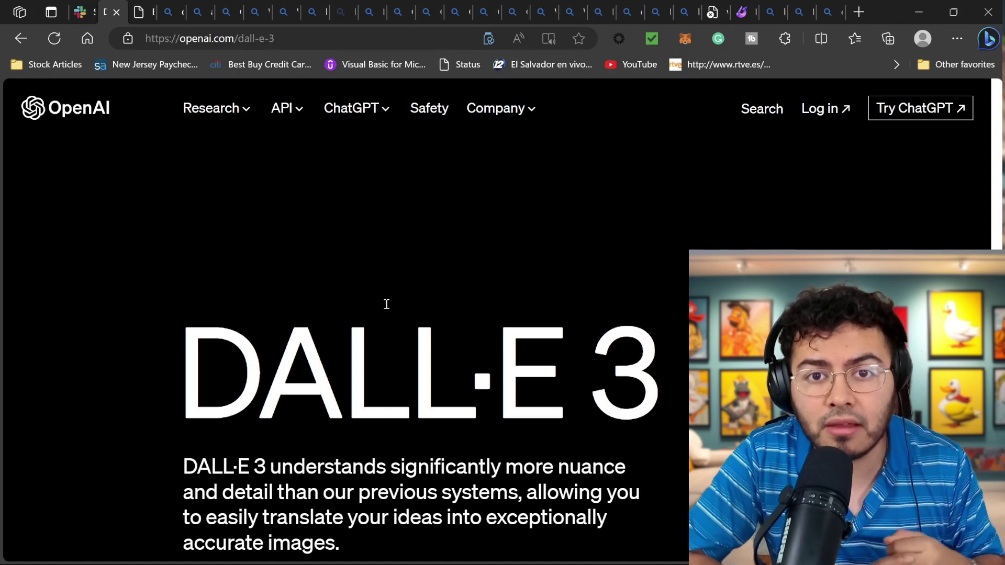
# Move from the dalle3 search through 'bing image creator' results back to the Image Creator gallery.
pyautogui.click(832, 6)
pyautogui.click(785, 6)
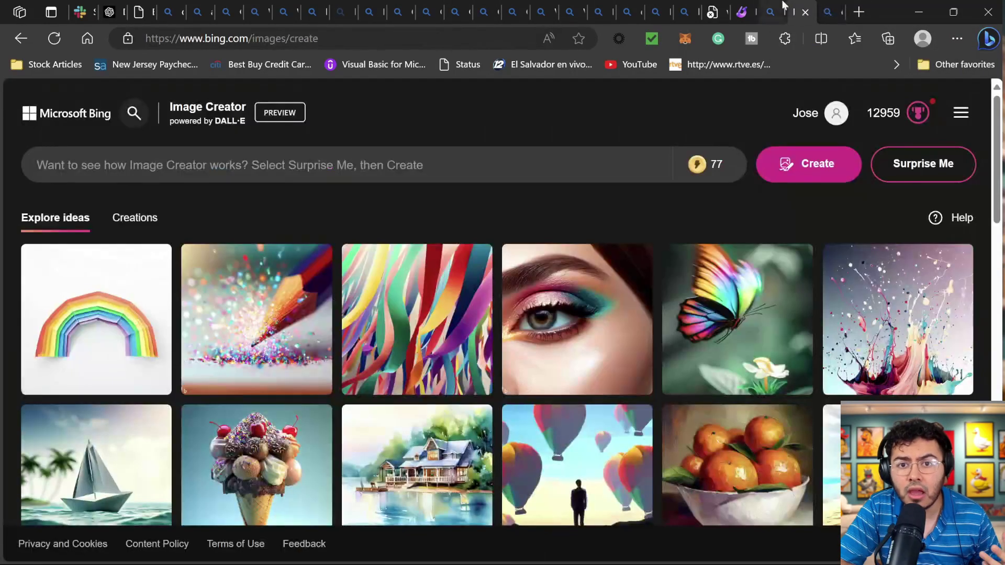
pyautogui.click(768, 10)
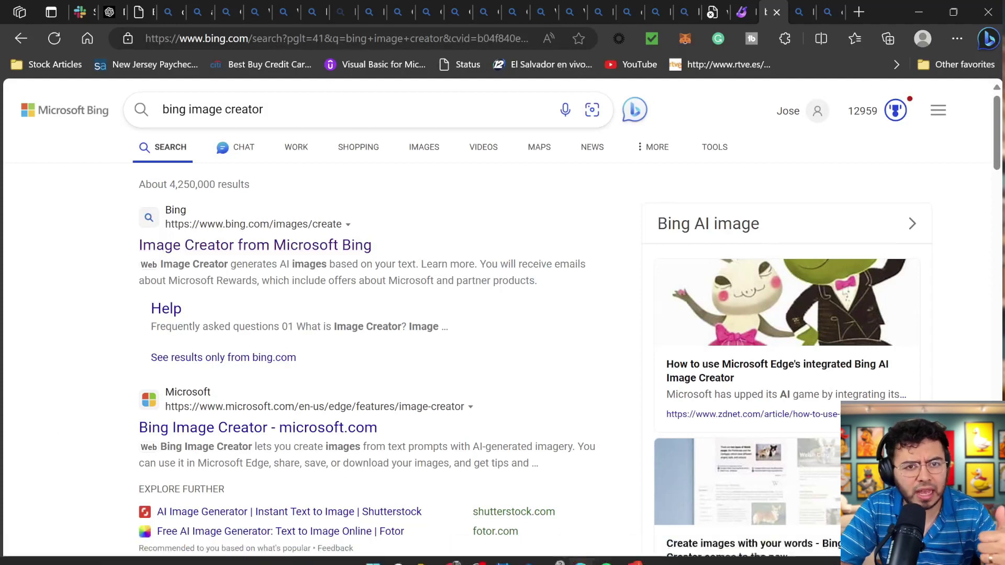
pyautogui.moveTo(579, 559)
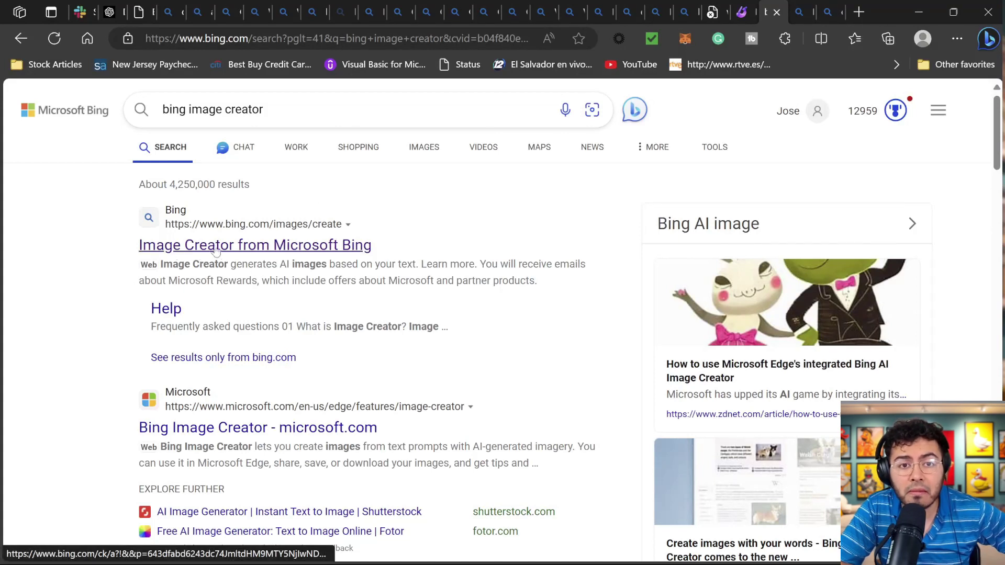
pyautogui.click(788, 7)
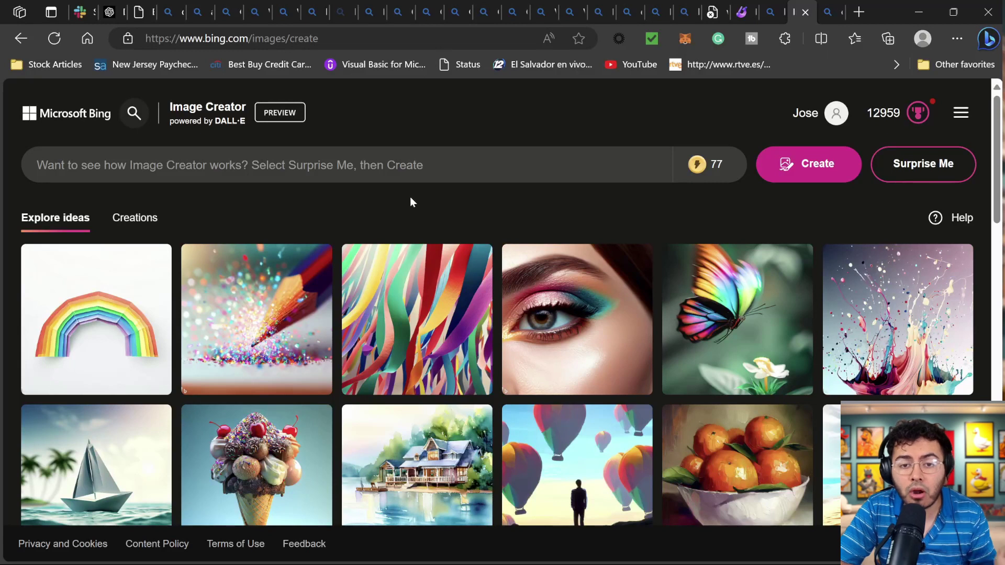
# Focus the prompt box, then show the comic Luke Skywalker images with 'Hello' speech clouds.
pyautogui.click(454, 180)
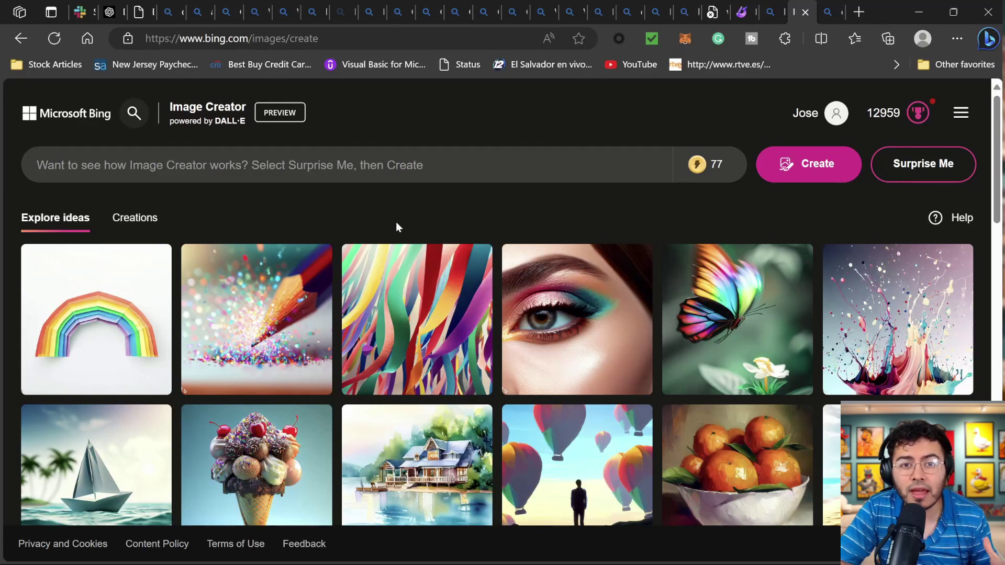
pyautogui.click(166, 10)
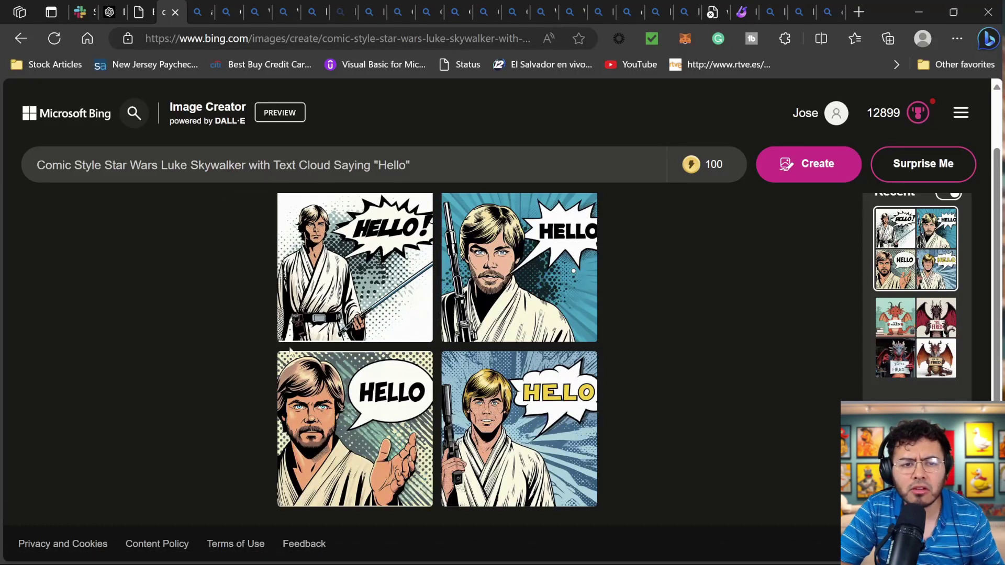
# Review the four comic Luke Skywalker images, one bubble reading 'HELLO!' and another 'HELO'.
pyautogui.moveTo(709, 158)
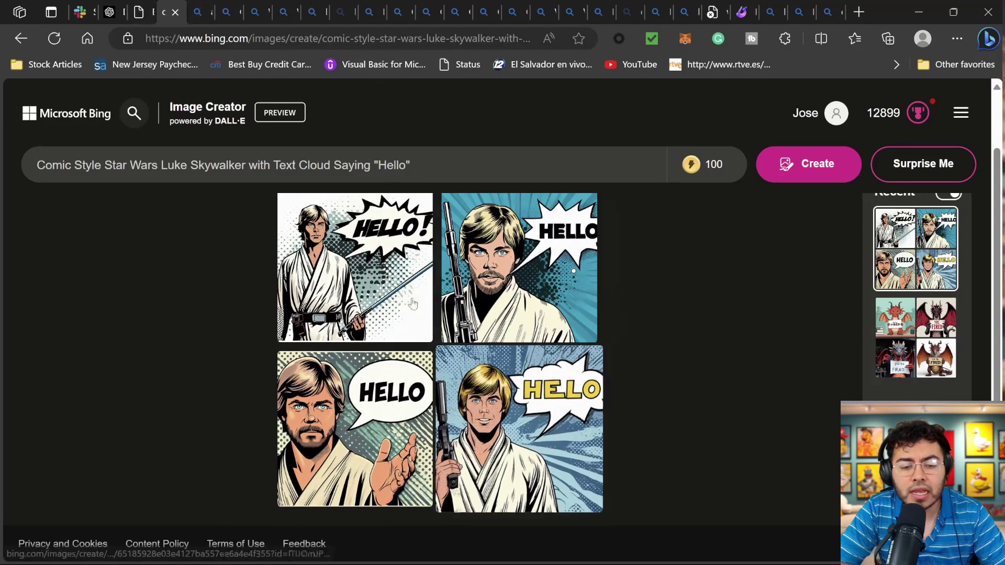
# Show the dragon 'You are Fired' sign results, then the Goku One Piece shirt images.
pyautogui.click(199, 12)
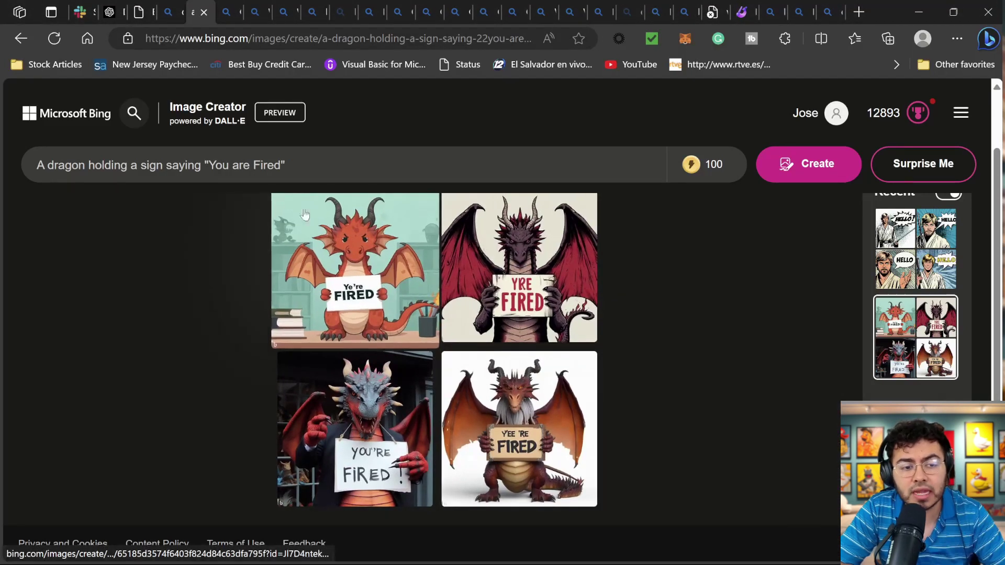
pyautogui.click(230, 13)
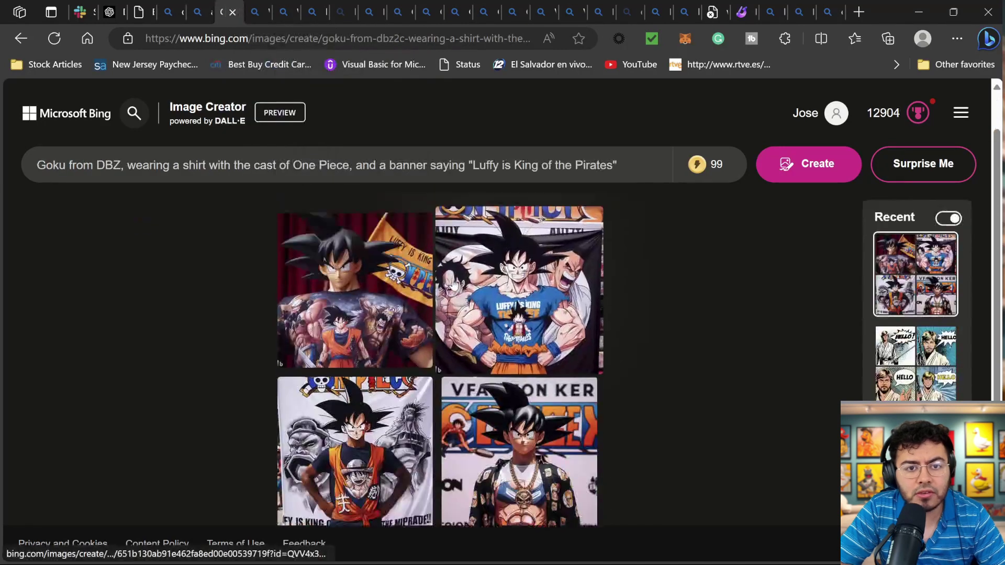
pyautogui.scroll(1, 571, 283)
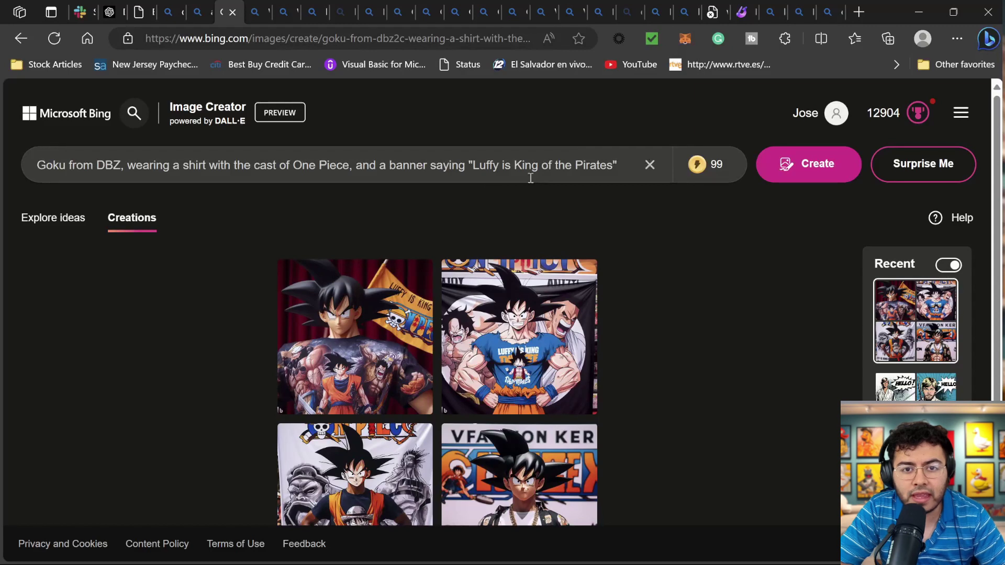
pyautogui.scroll(-2, 545, 208)
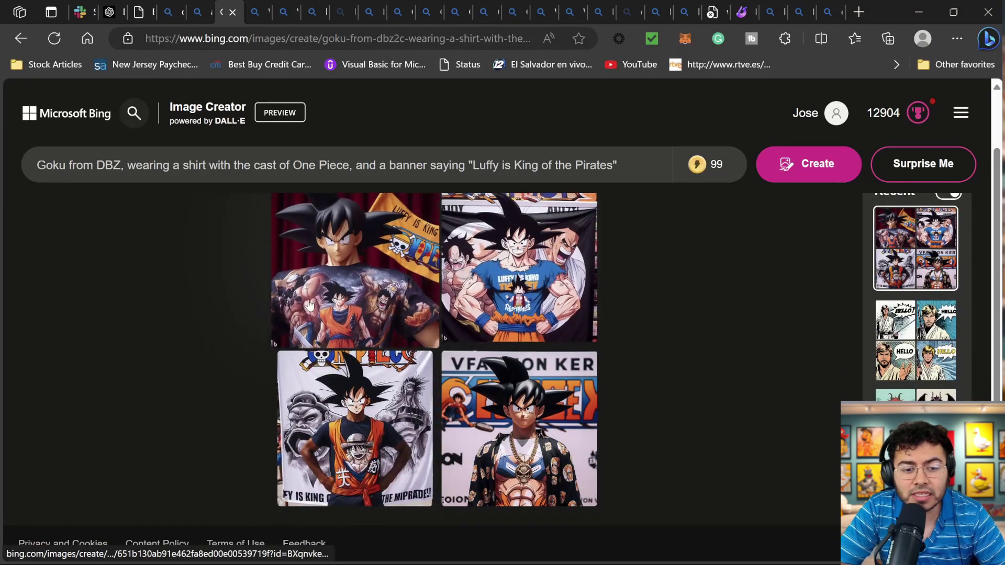
pyautogui.click(492, 312)
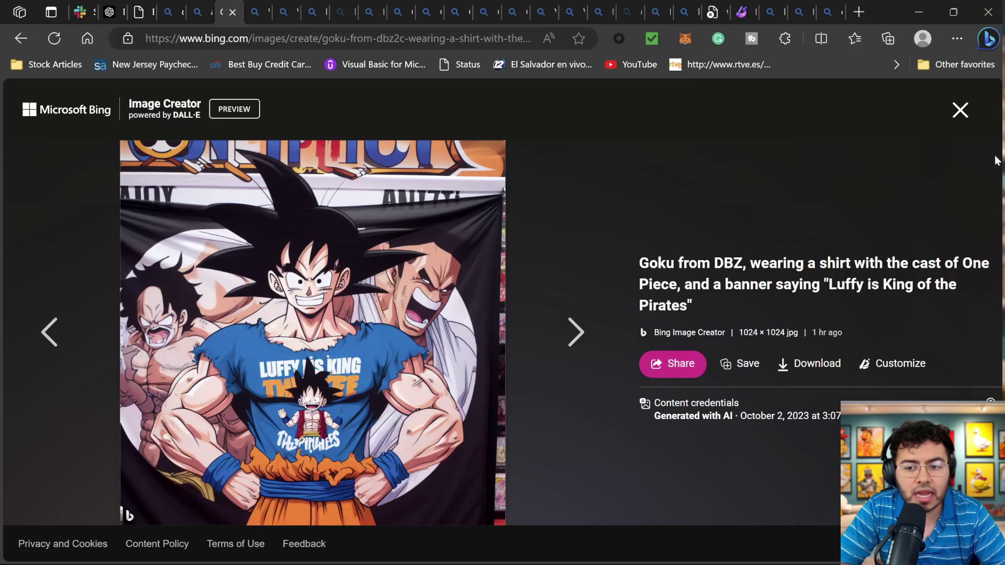
pyautogui.click(960, 110)
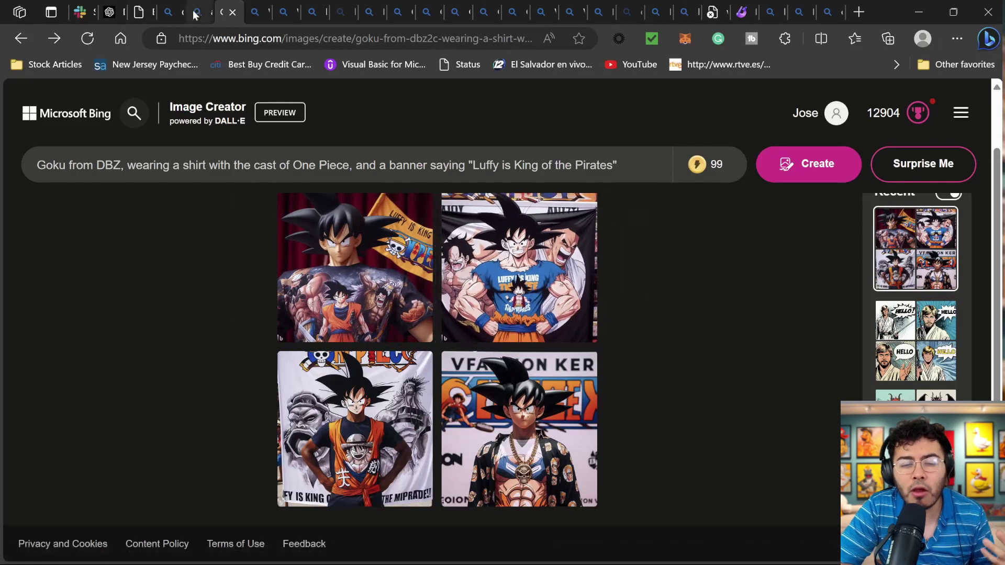
pyautogui.click(252, 12)
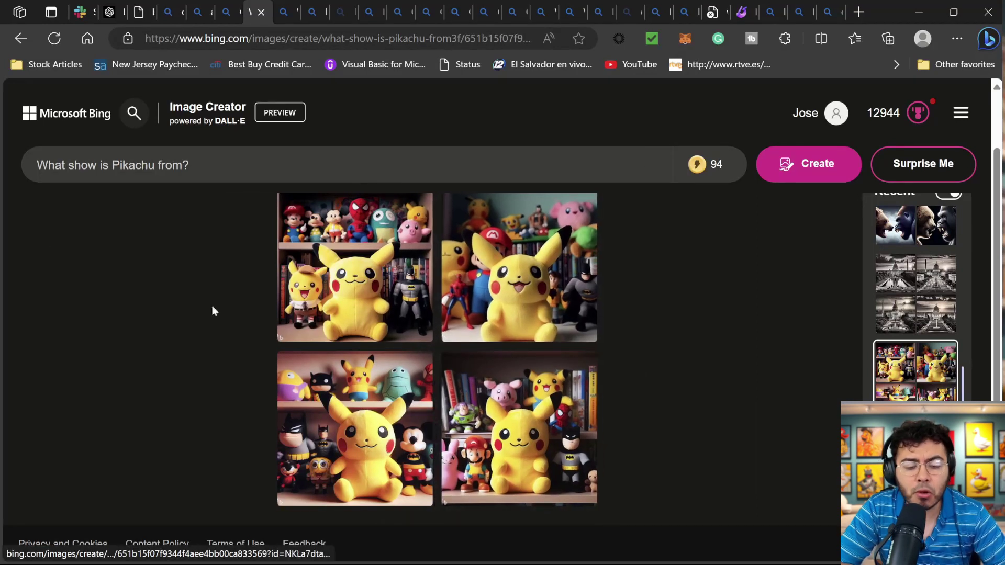
# Show the 'What is the capital of USA' results with black-and-white US Capitol images.
pyautogui.click(287, 11)
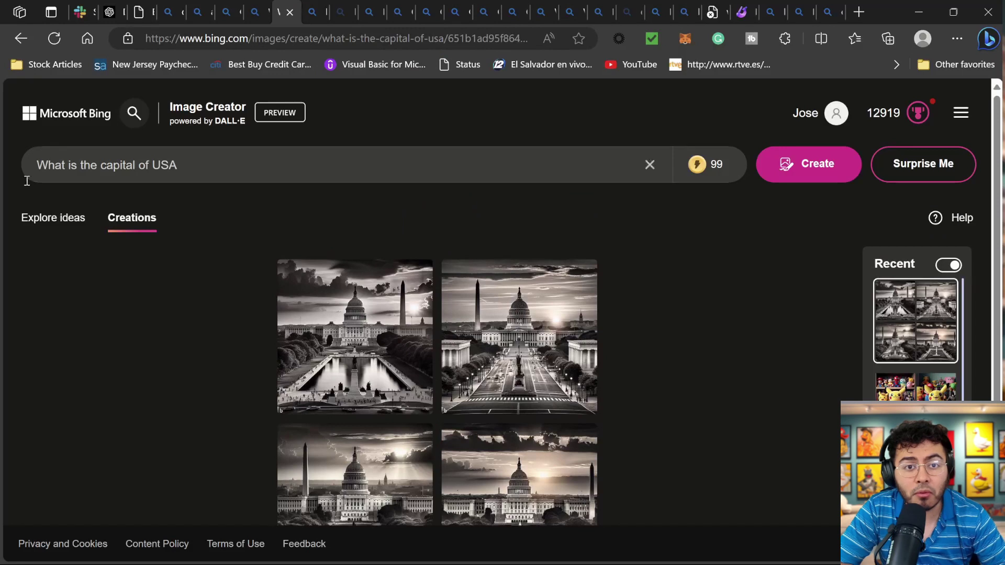
pyautogui.scroll(-1, 602, 375)
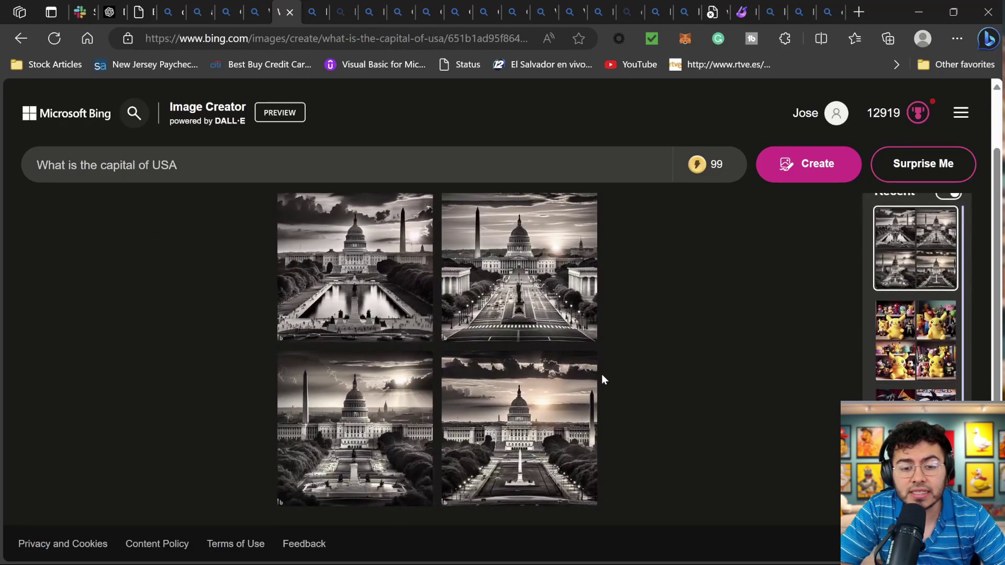
pyautogui.scroll(1, 522, 308)
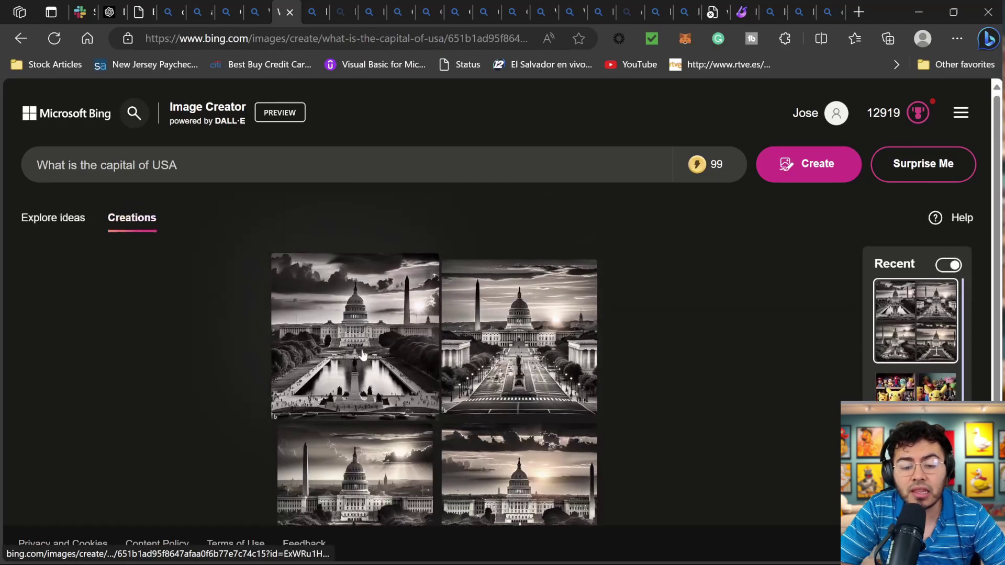
pyautogui.scroll(-1, 545, 377)
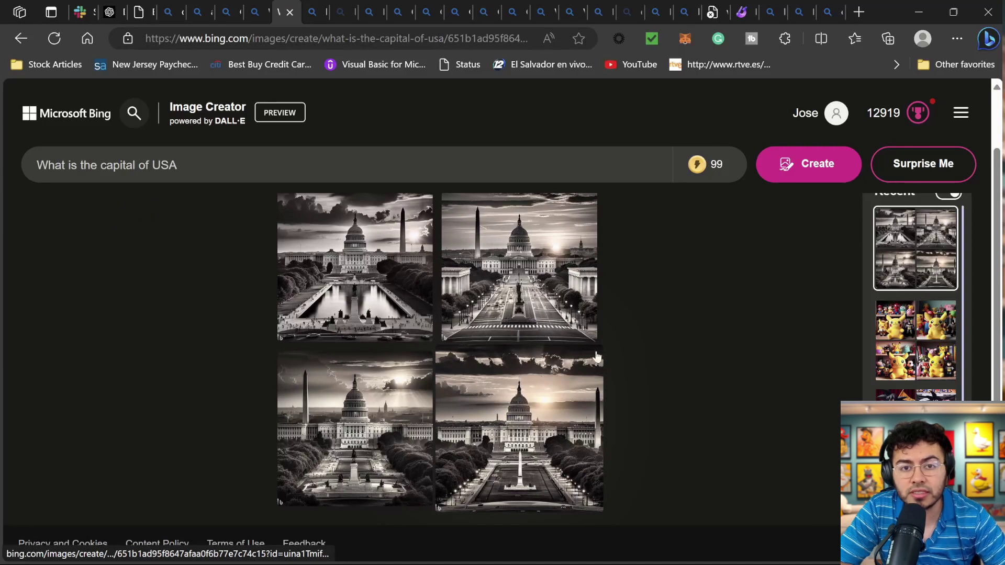
pyautogui.scroll(1, 493, 328)
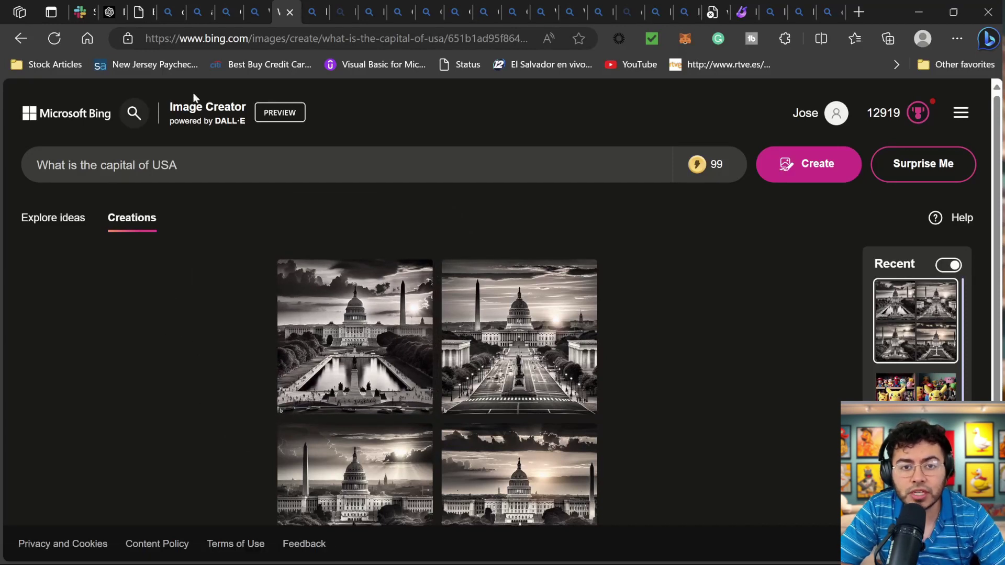
pyautogui.moveTo(312, 11)
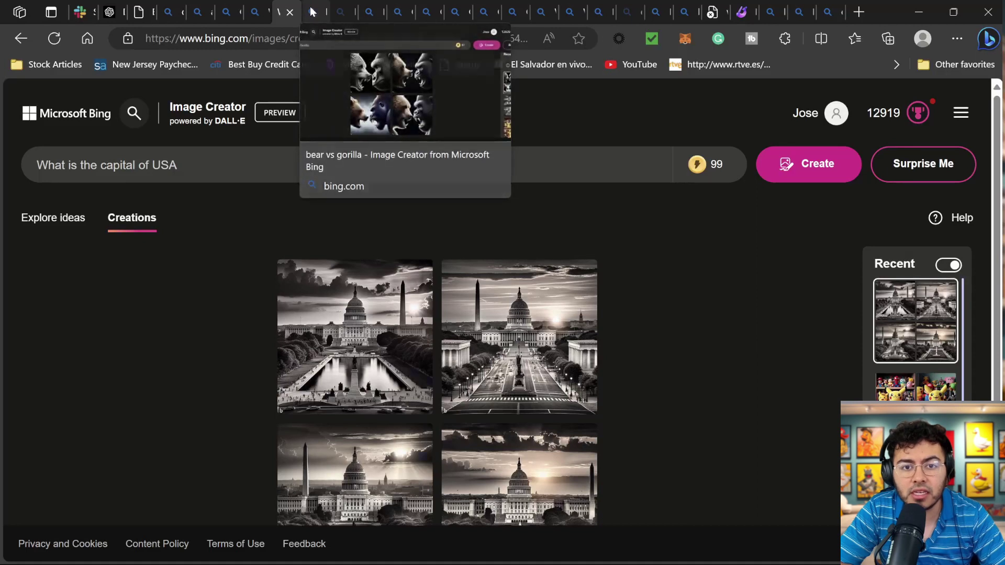
pyautogui.click(313, 11)
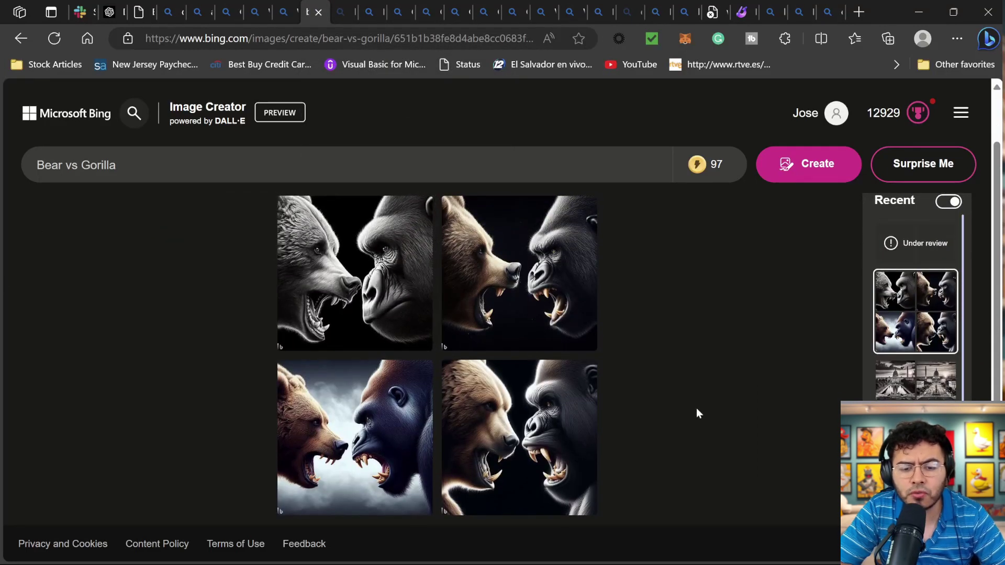
# Enlarge a cloudy Bear vs Gorilla image, then move through Bear and a Gorilla to 'Elephant in the woods'.
pyautogui.click(165, 169)
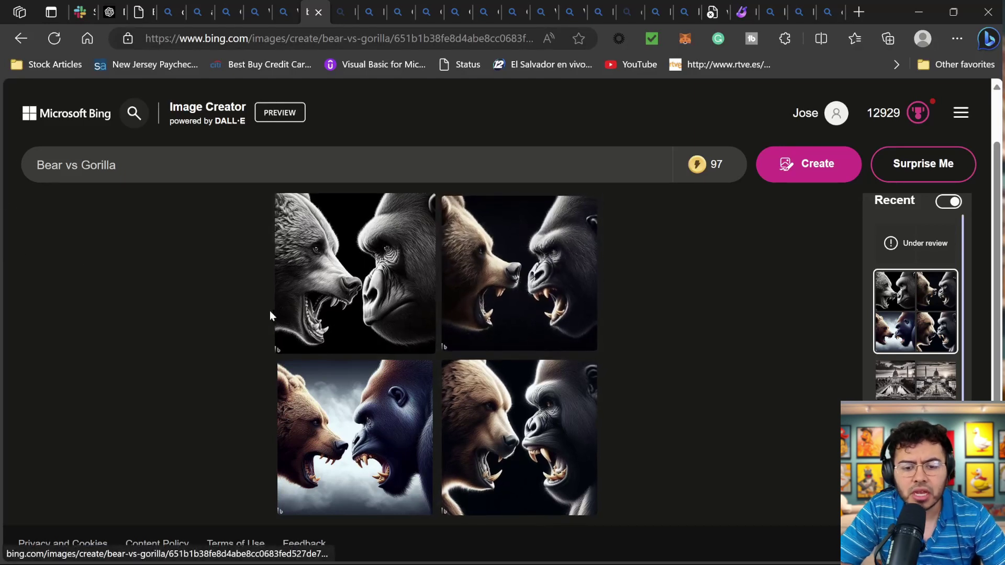
pyautogui.click(365, 426)
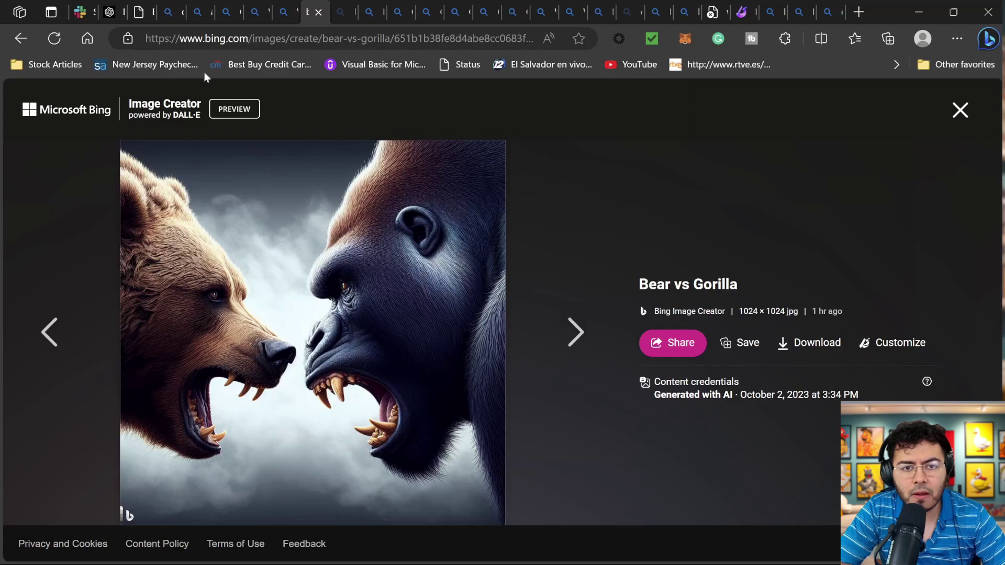
pyautogui.click(343, 7)
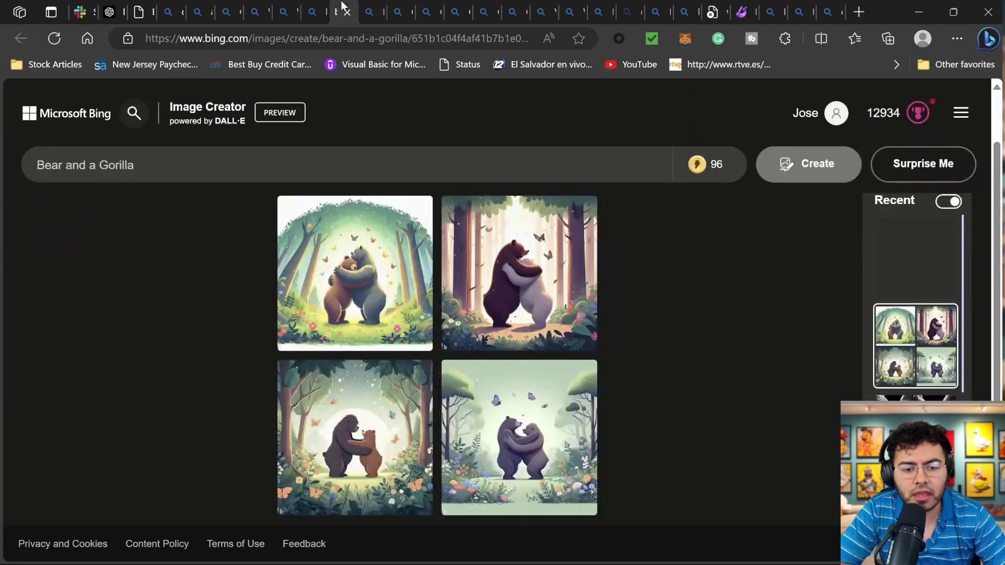
pyautogui.click(369, 6)
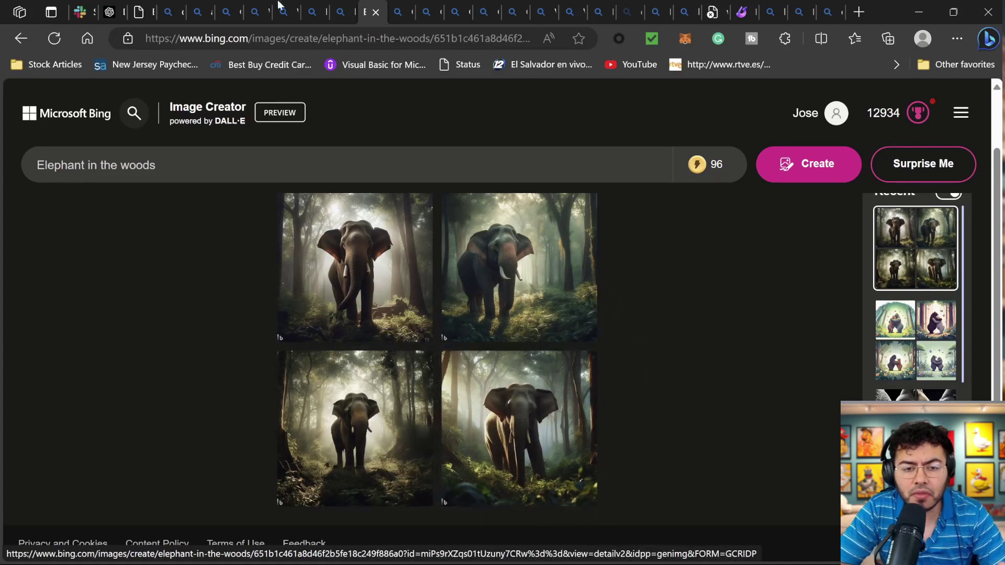
pyautogui.click(398, 9)
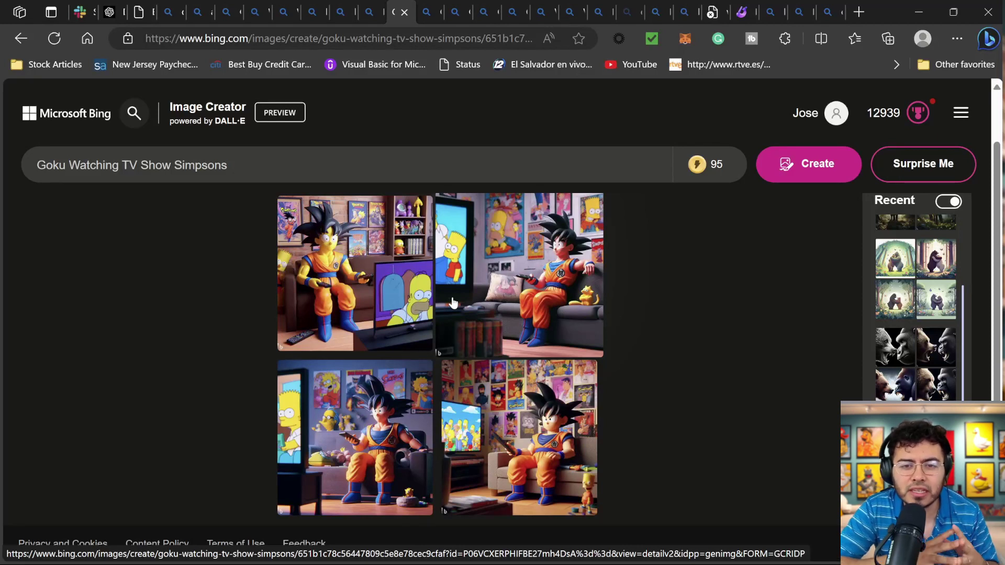
pyautogui.click(110, 165)
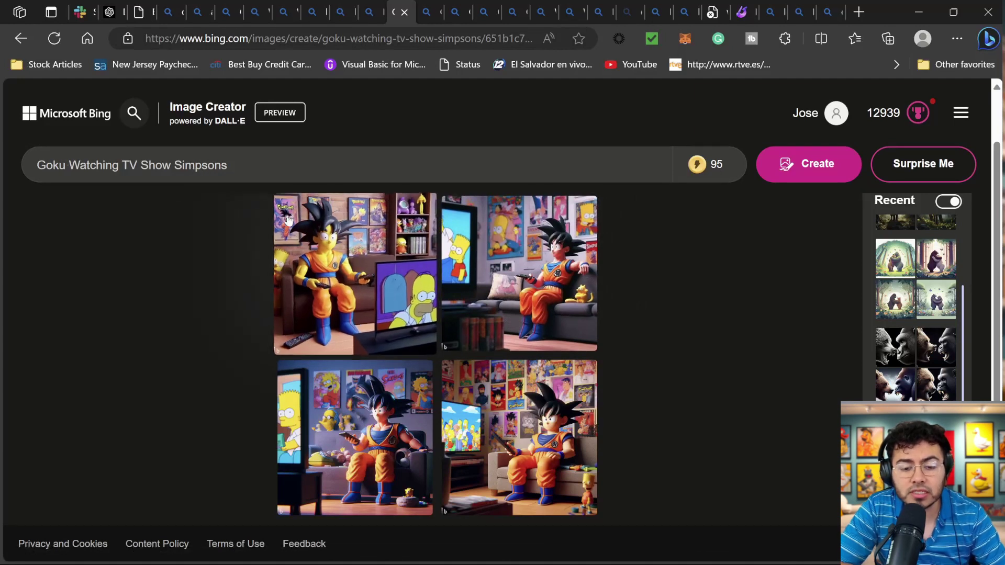
# View the bottom-right Goku-and-Simpsons image full size, then show the 'Anime Style' Goku results.
pyautogui.click(514, 432)
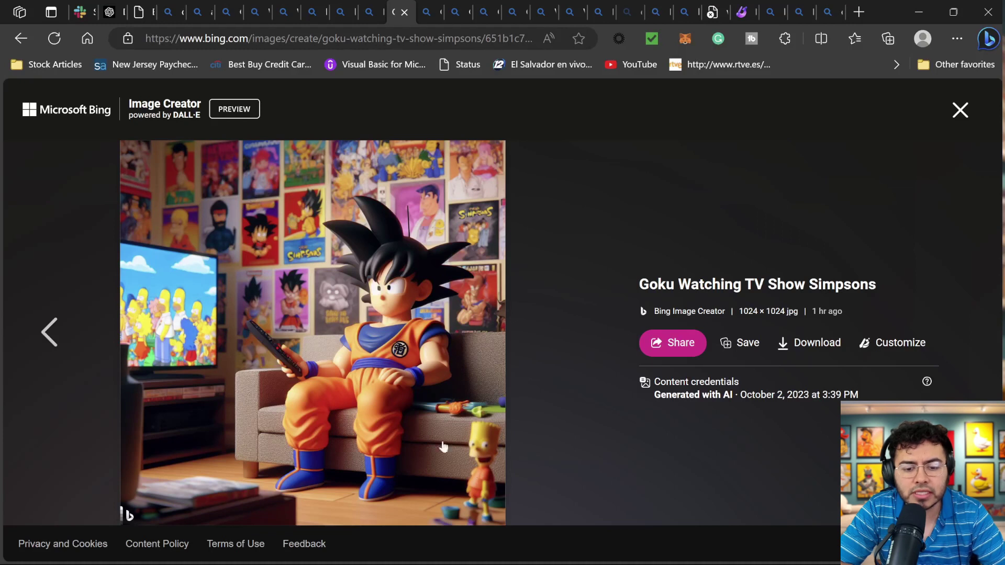
pyautogui.click(960, 110)
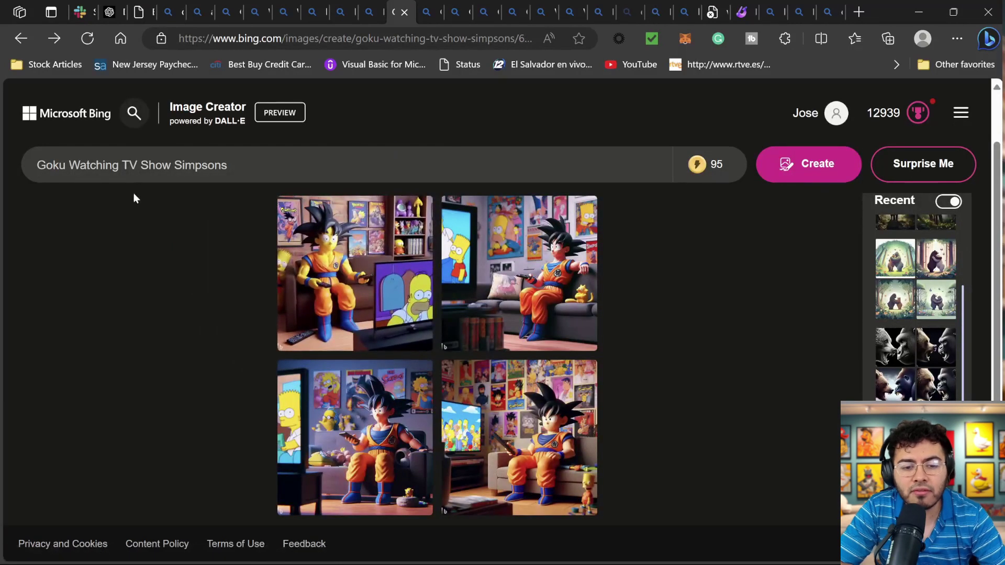
pyautogui.click(420, 18)
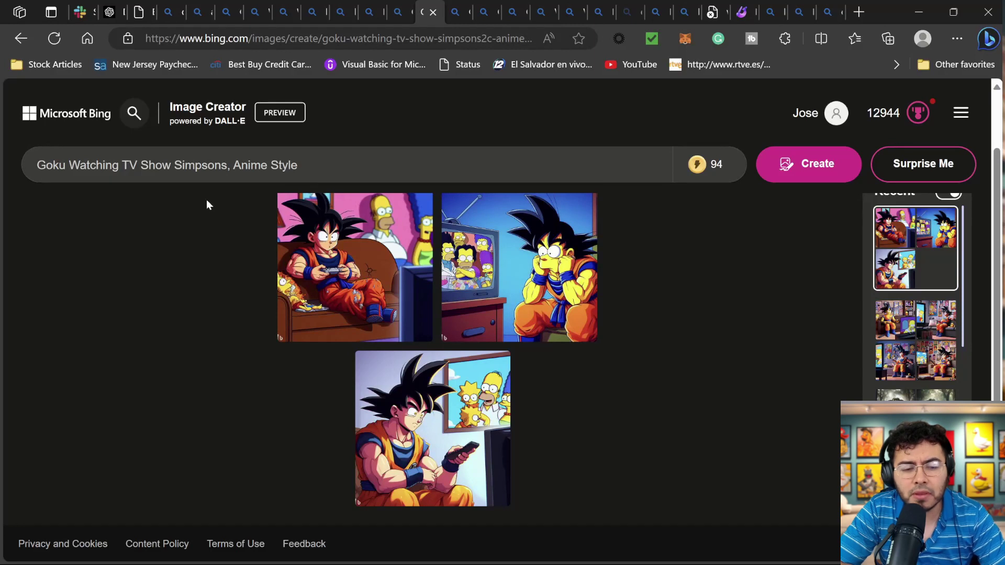
# Enlarge the anime Goku holding a remote, then show the blank-bubble comic Luke Skywalker results.
pyautogui.click(391, 420)
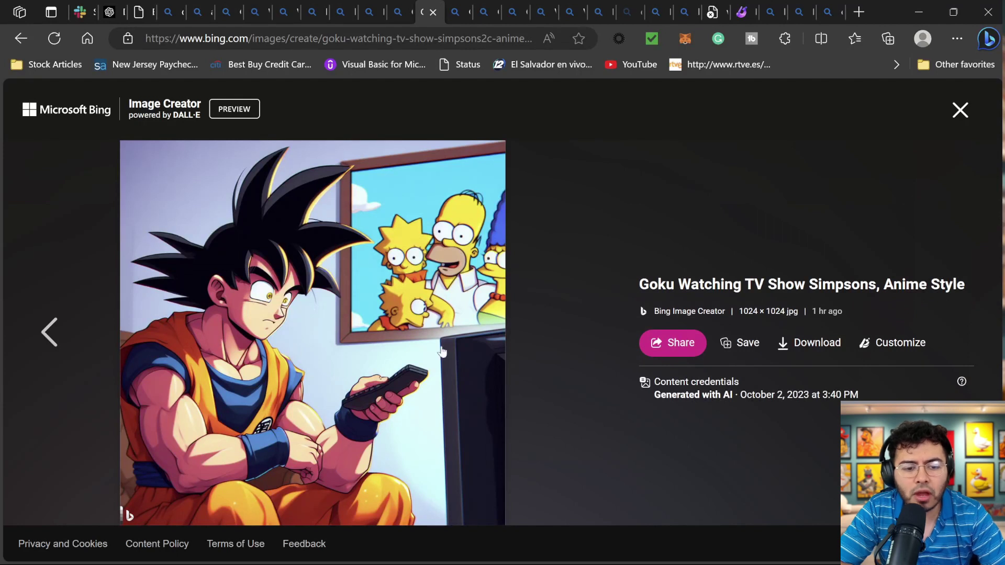
pyautogui.click(960, 110)
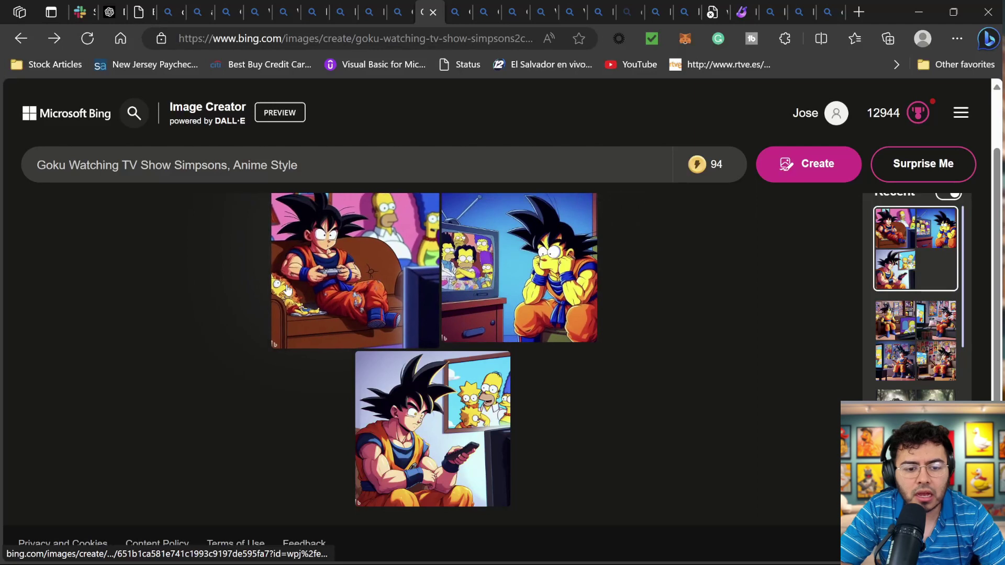
pyautogui.click(450, 14)
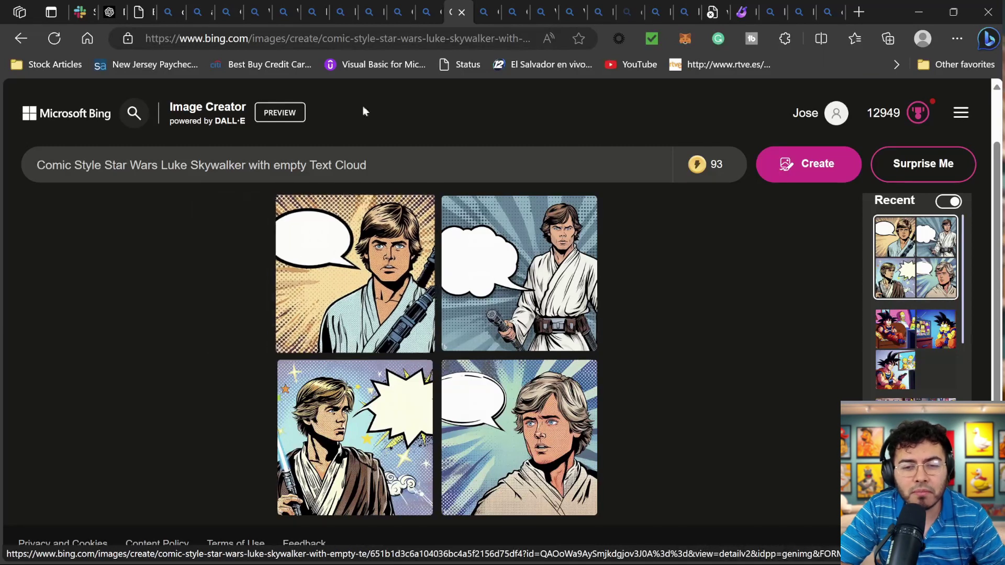
pyautogui.click(479, 14)
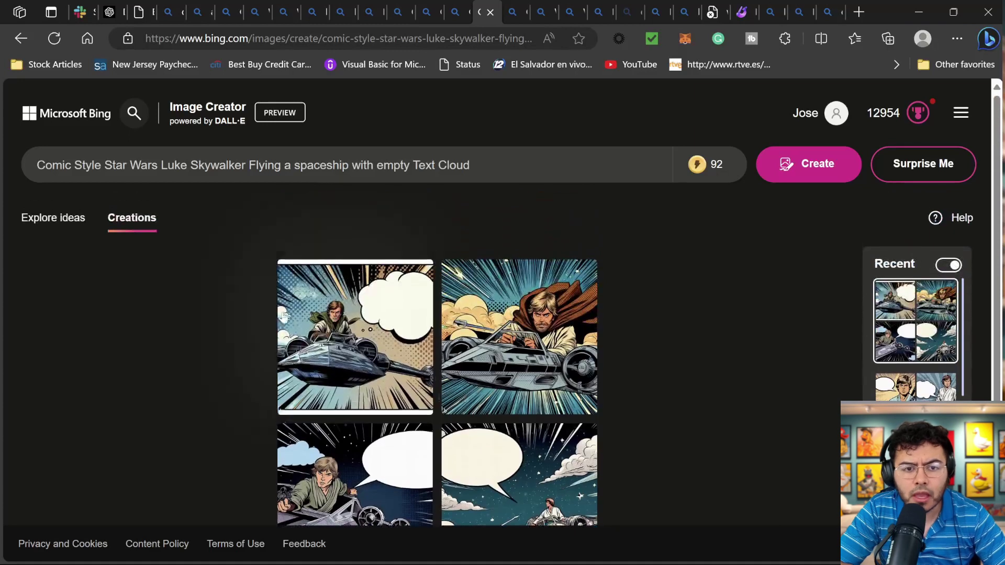
# Enlarge the starry-sky and top-left Luke spaceship comics, then show the Darth Vader vs Pikachu results.
pyautogui.scroll(-1, 263, 322)
pyautogui.scroll(1, 142, 208)
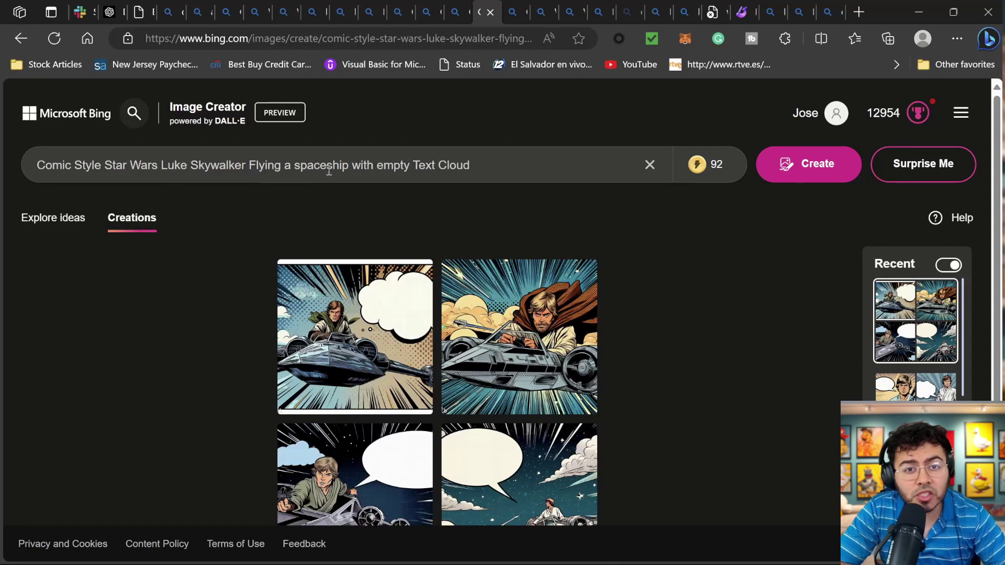
pyautogui.scroll(-1, 415, 206)
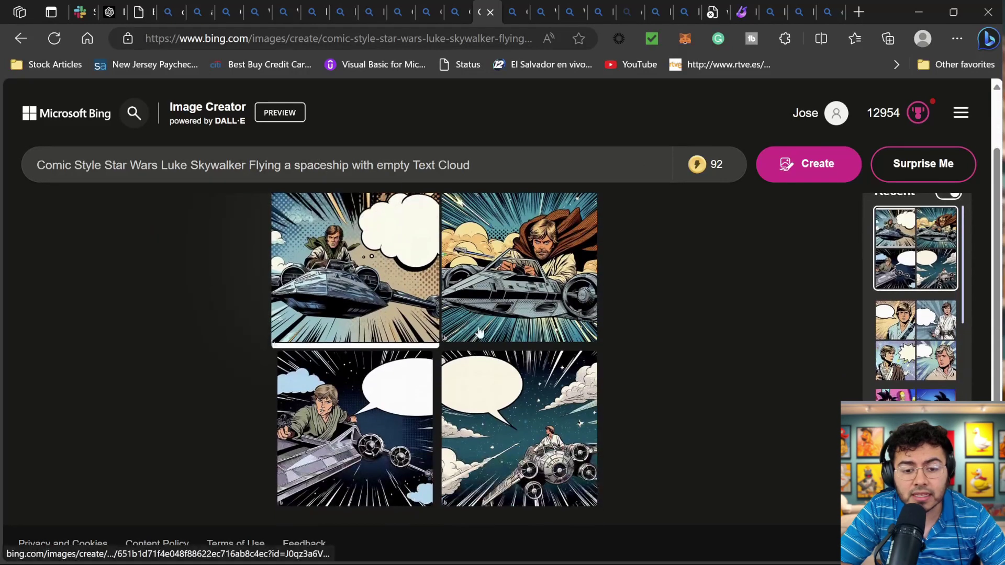
pyautogui.click(536, 450)
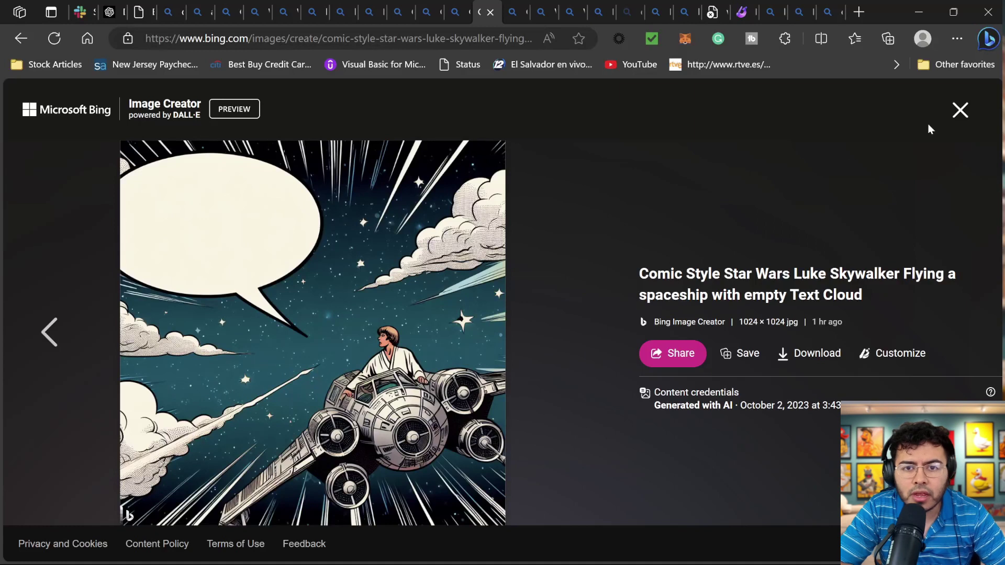
pyautogui.click(958, 112)
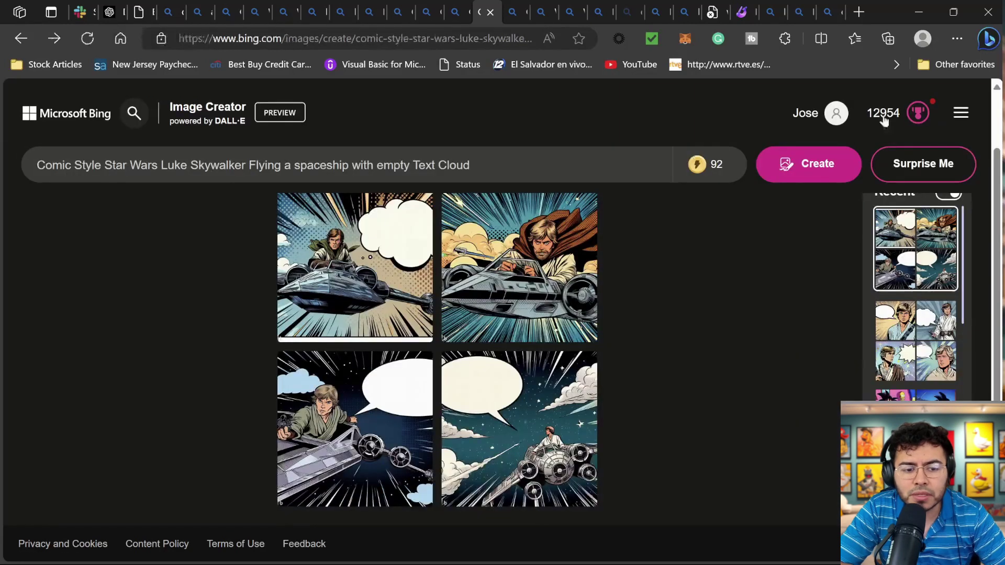
pyautogui.click(321, 282)
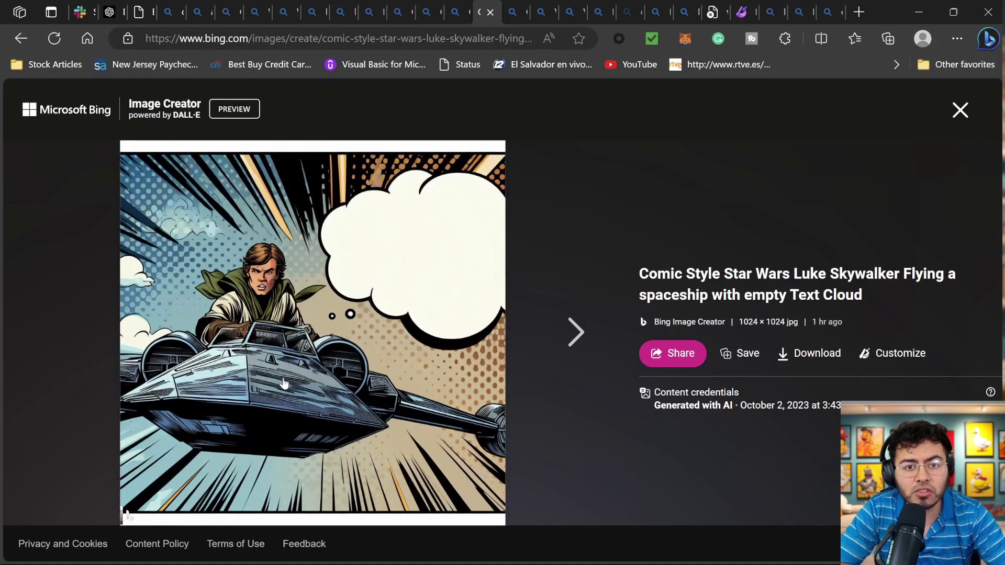
pyautogui.click(516, 12)
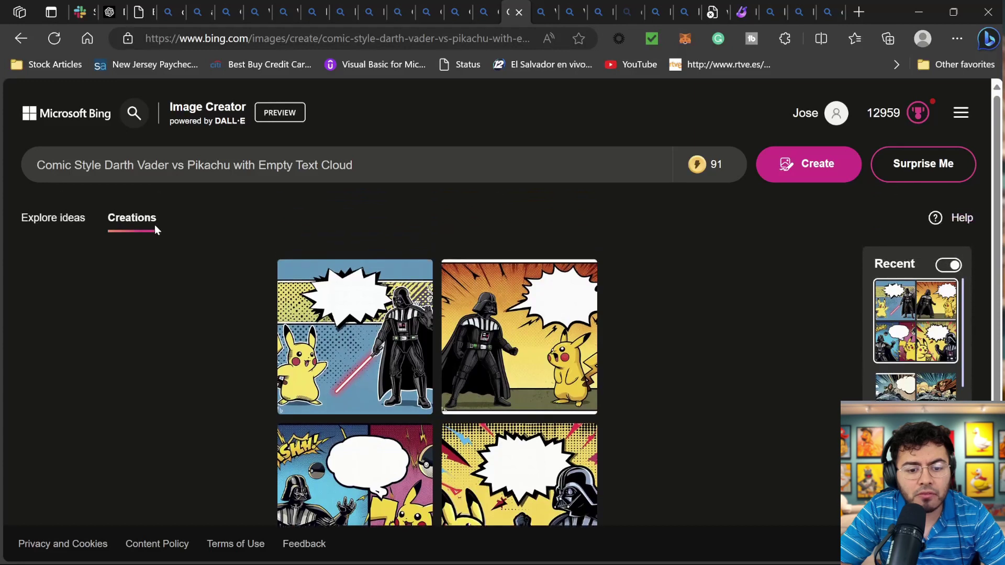
# Enlarge the lightsaber Vader-and-Pikachu comic, then show the 'What moves and has 2 wheels? 4k, Realistic' results.
pyautogui.click(139, 177)
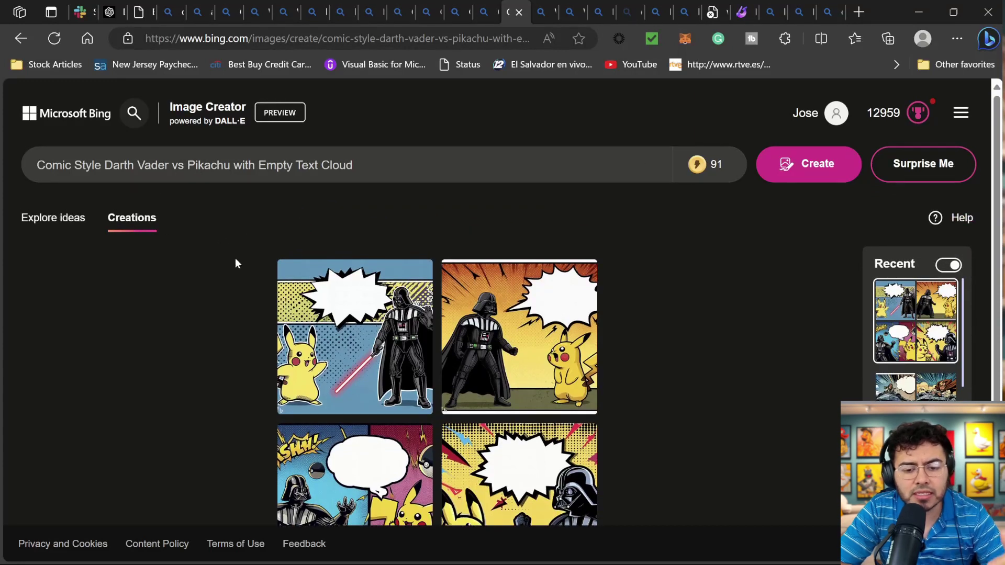
pyautogui.scroll(-1, 293, 315)
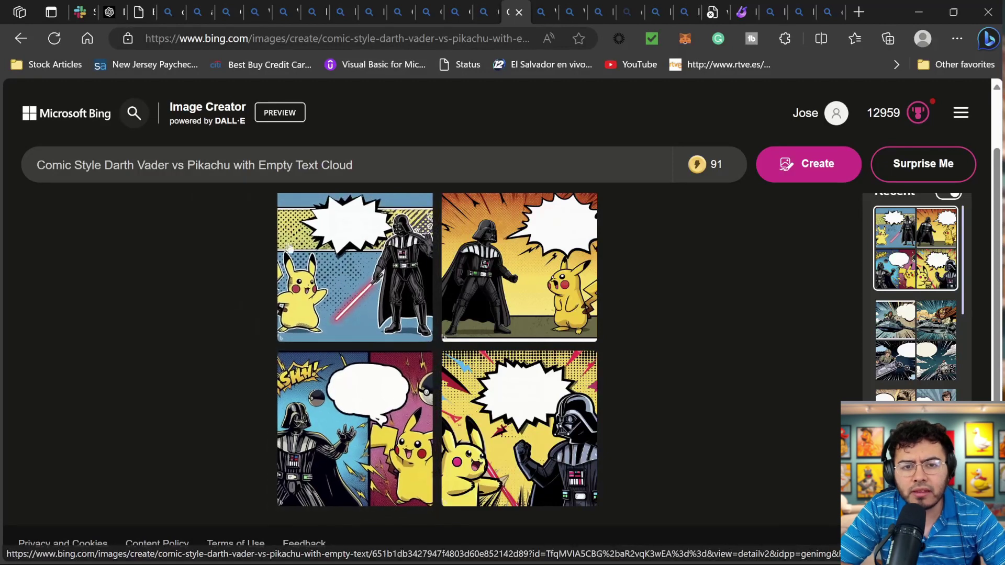
pyautogui.click(341, 302)
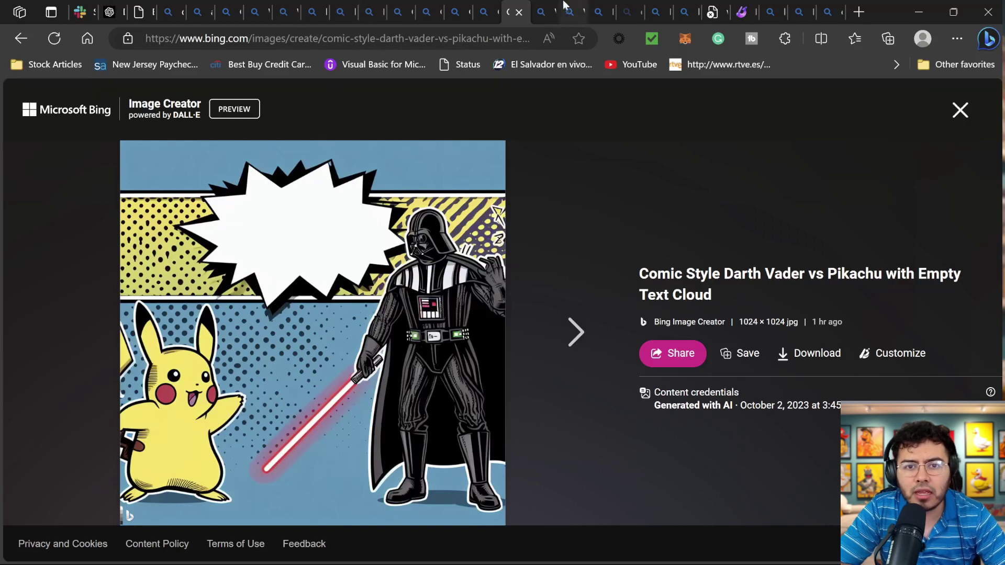
pyautogui.click(543, 8)
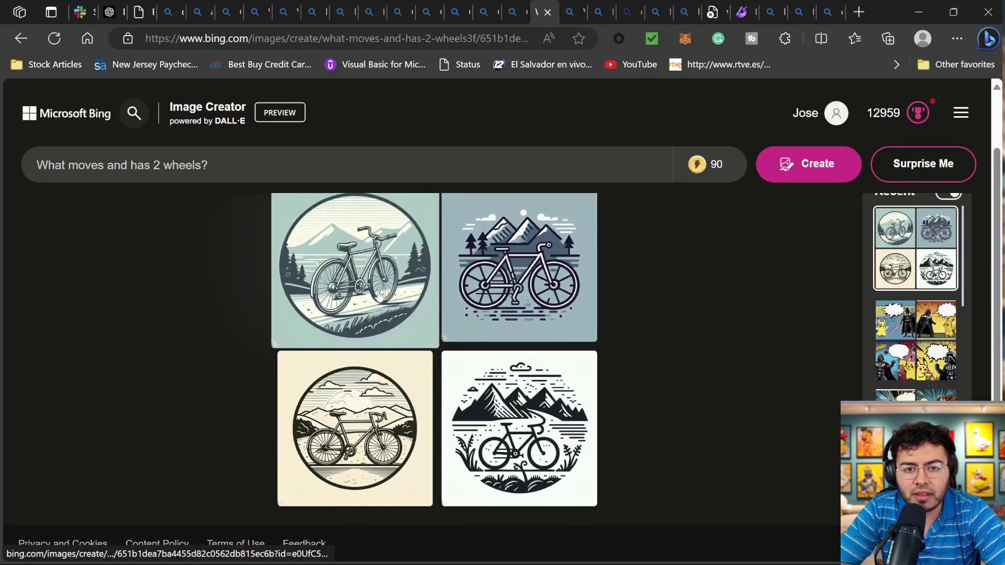
pyautogui.click(576, 9)
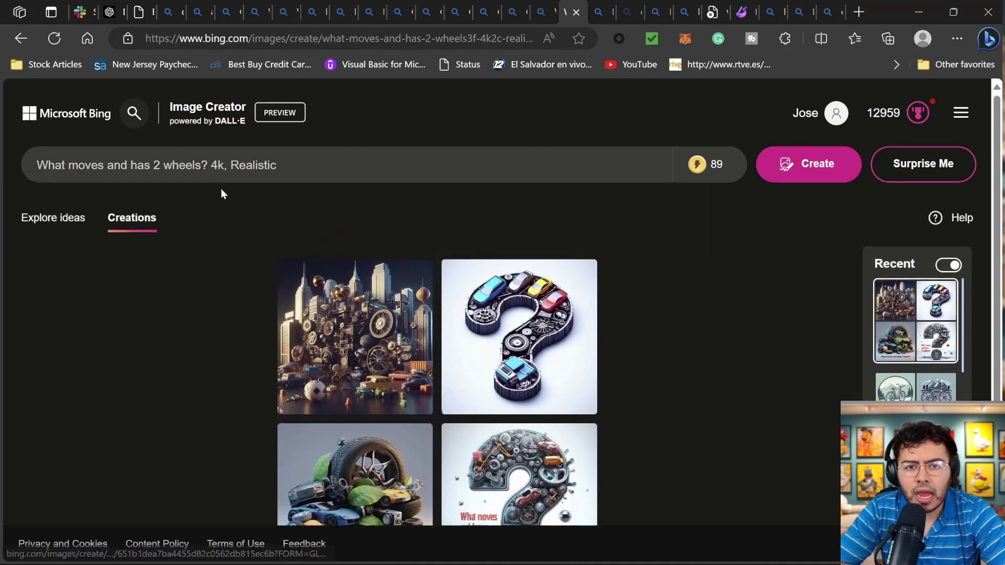
# Scroll the 4k Realistic two-wheels images, then switch to the 'Darth Vader as a Toy Story Character' results.
pyautogui.scroll(-2, 209, 184)
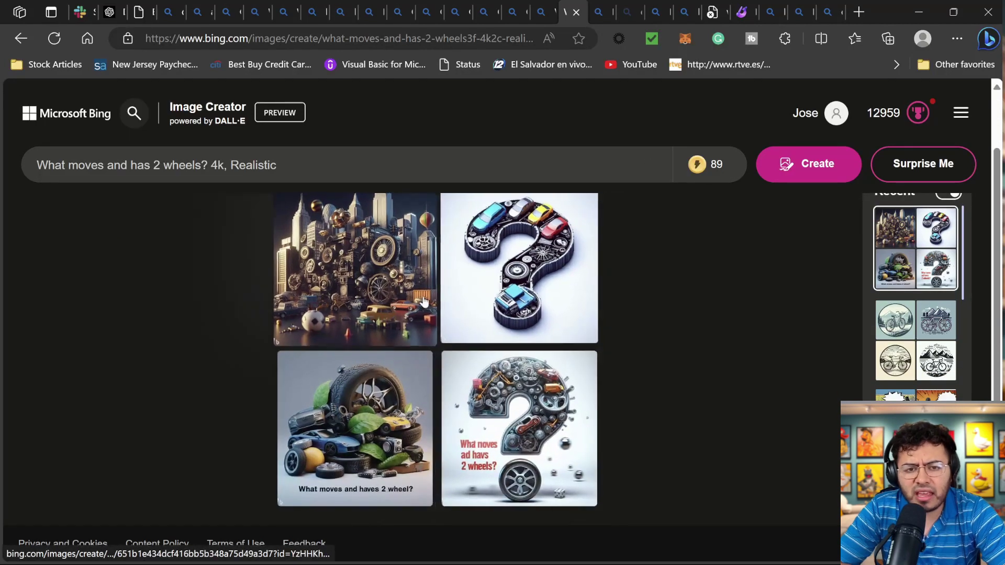
pyautogui.scroll(2, 430, 304)
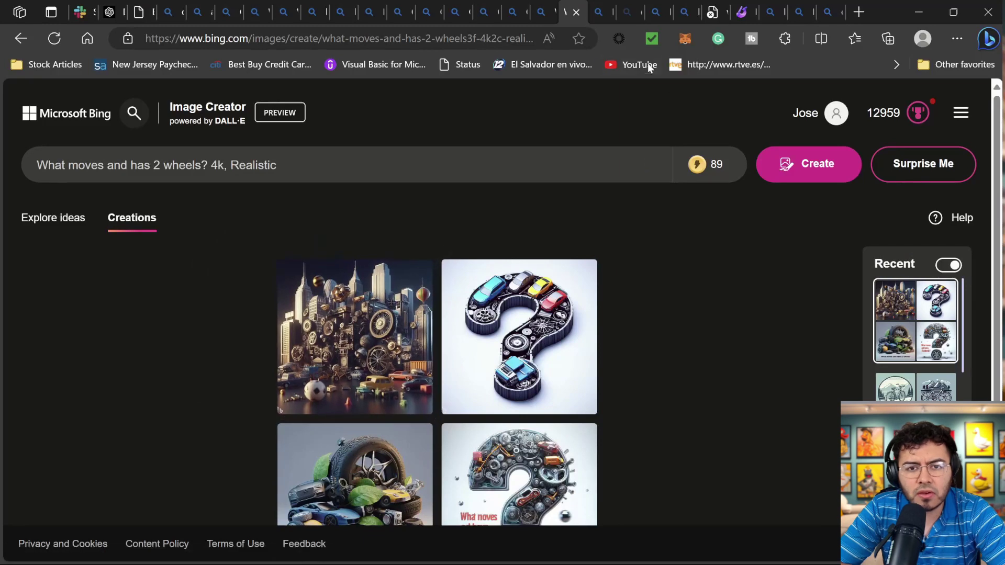
pyautogui.click(611, 19)
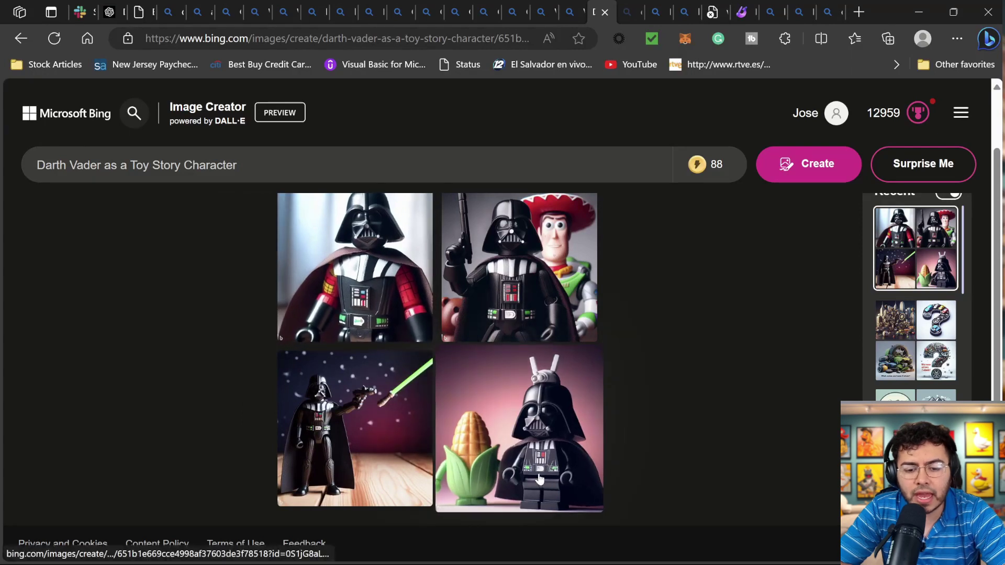
pyautogui.click(537, 454)
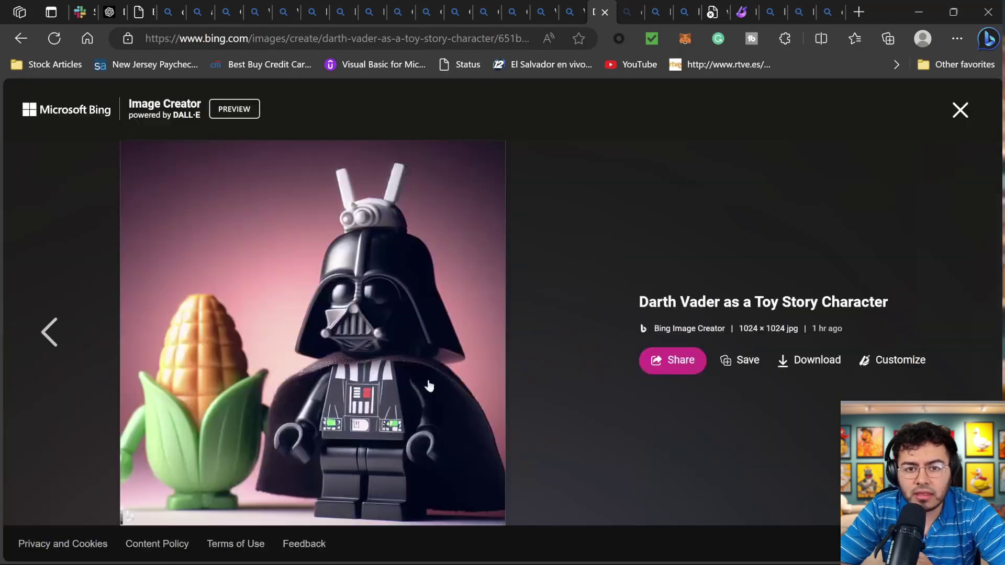
pyautogui.click(960, 110)
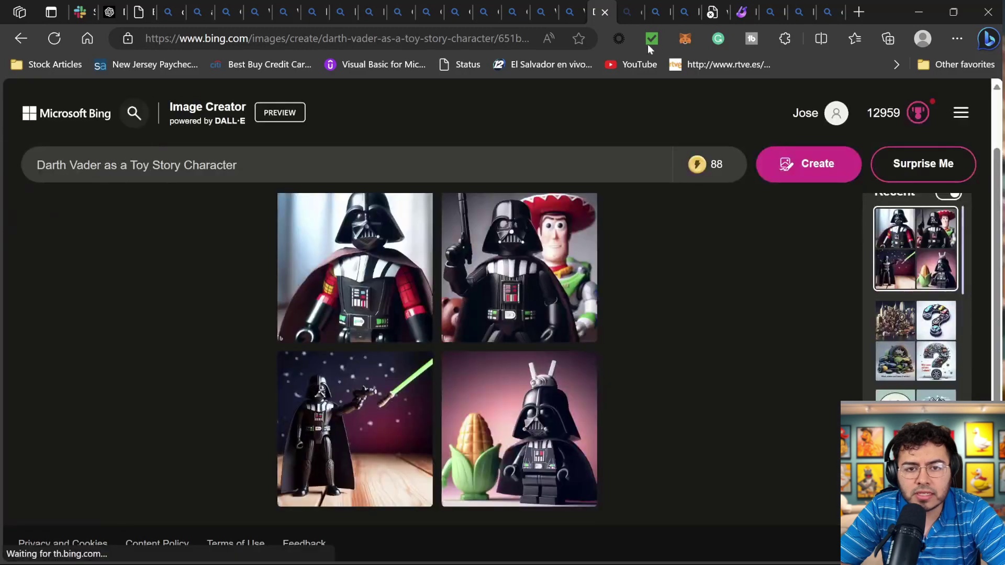
pyautogui.click(632, 10)
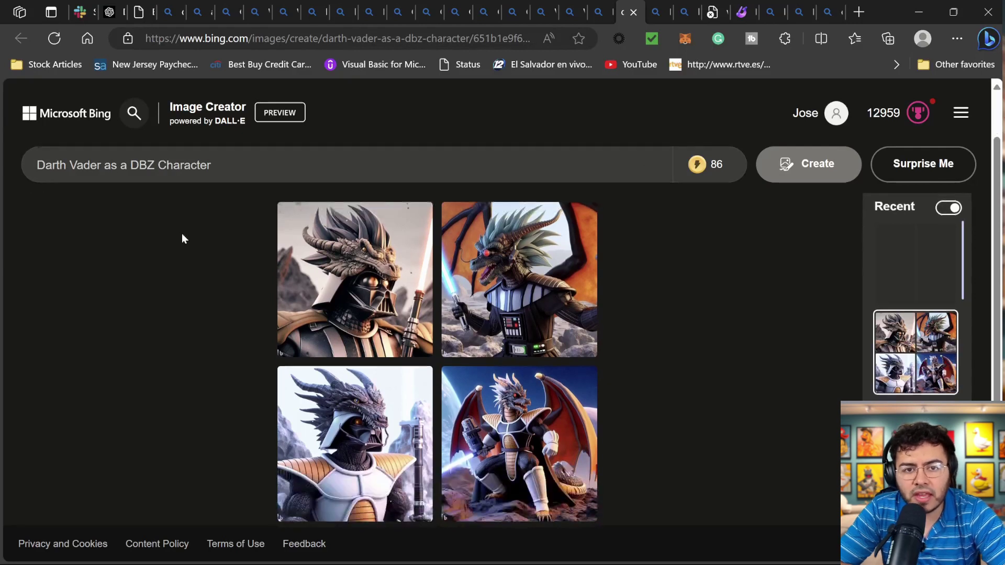
pyautogui.scroll(-1, 338, 301)
pyautogui.scroll(1, 408, 356)
pyautogui.scroll(-1, 471, 398)
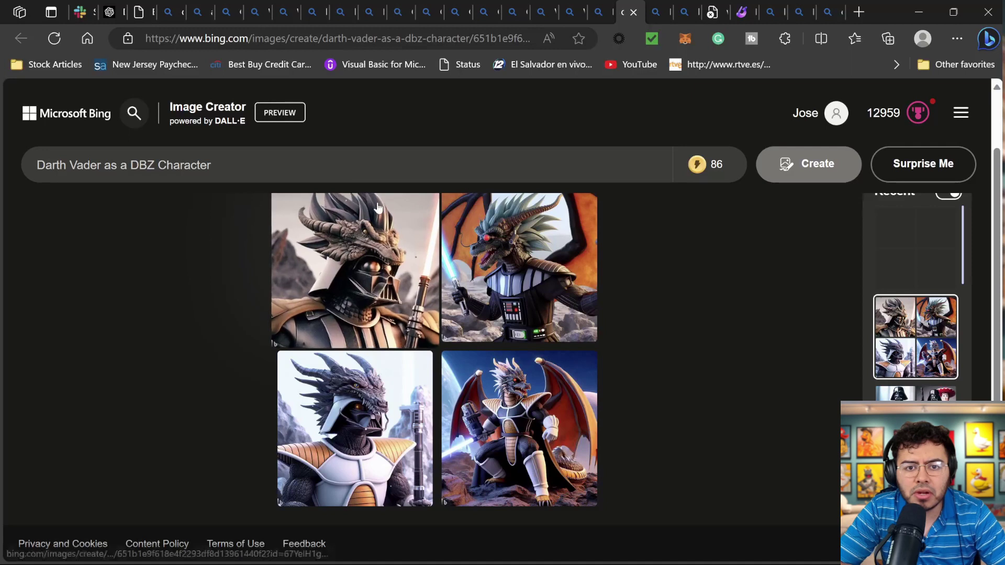
pyautogui.moveTo(647, 9)
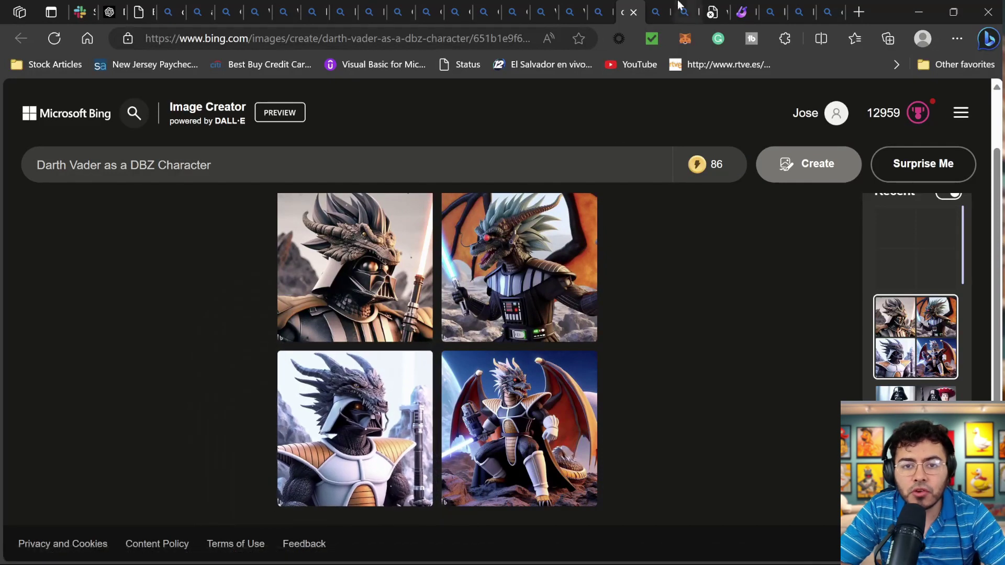
pyautogui.click(659, 7)
# Scroll the anime-style Darth Vader DBZ images, then switch to the 'build a schematic of Darth Vader's suit' results.
pyautogui.scroll(-1, 315, 220)
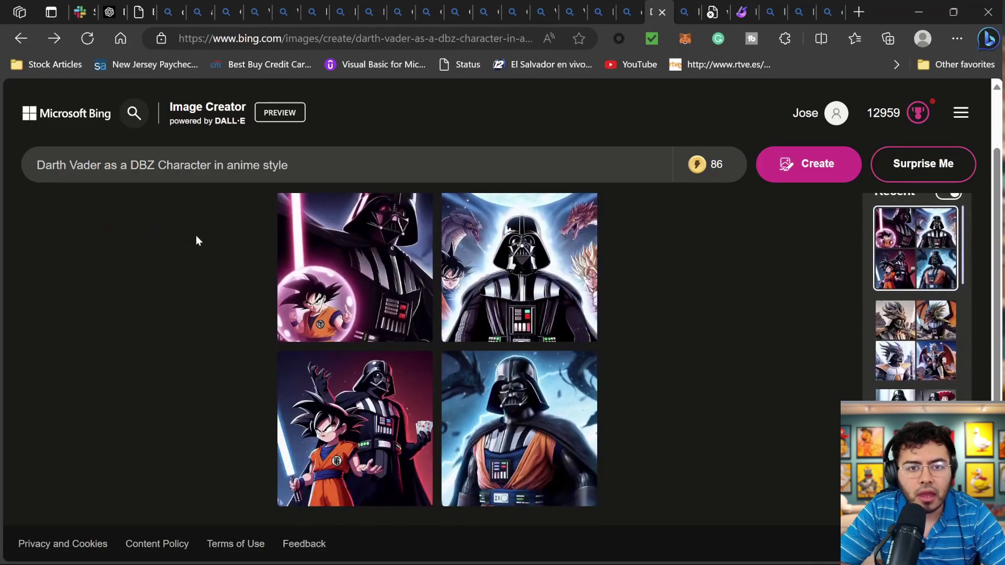
pyautogui.scroll(1, 206, 262)
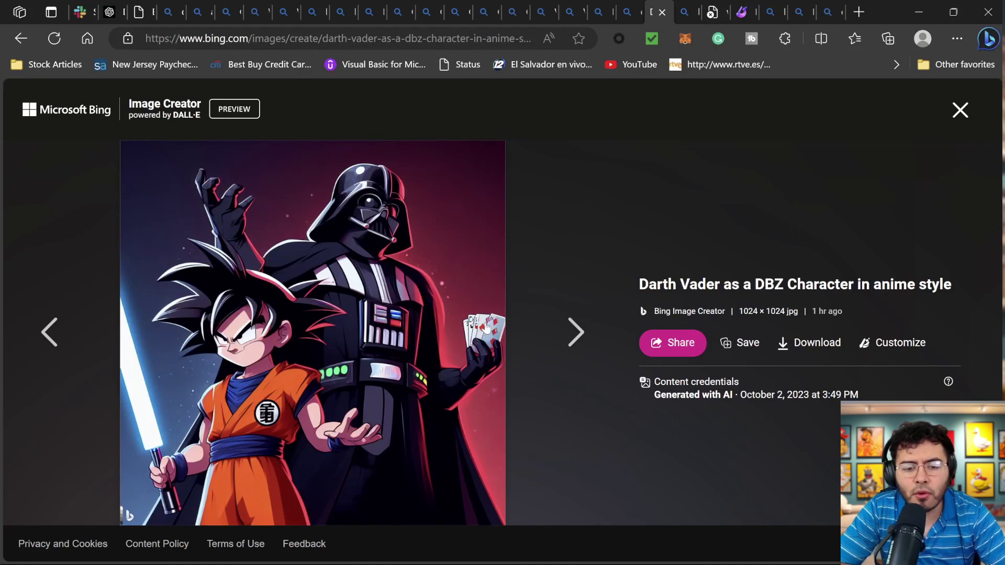
pyautogui.click(683, 11)
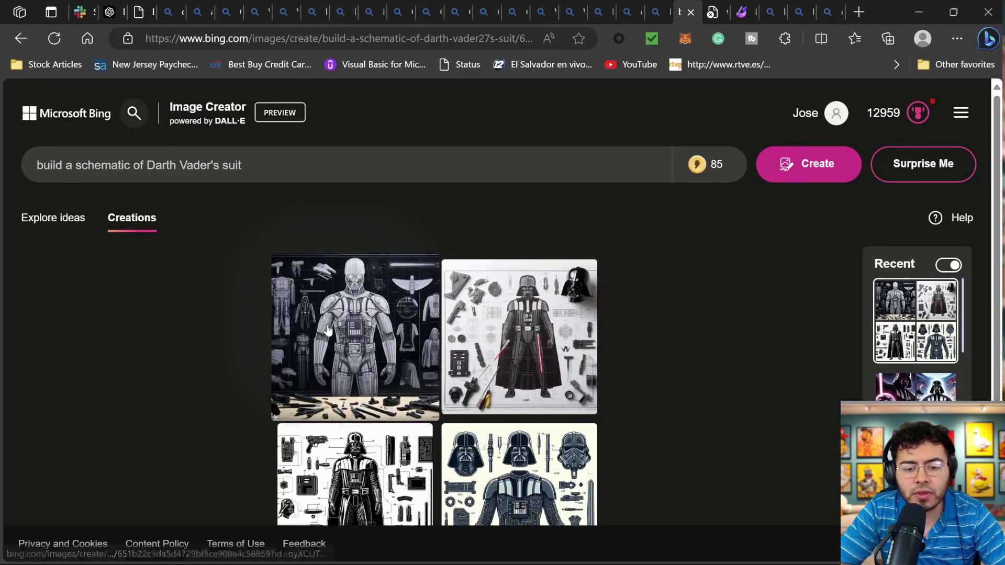
# View the bottom-right suit schematic full size, then switch to the 'bing image creator' search results.
pyautogui.scroll(-1, 314, 261)
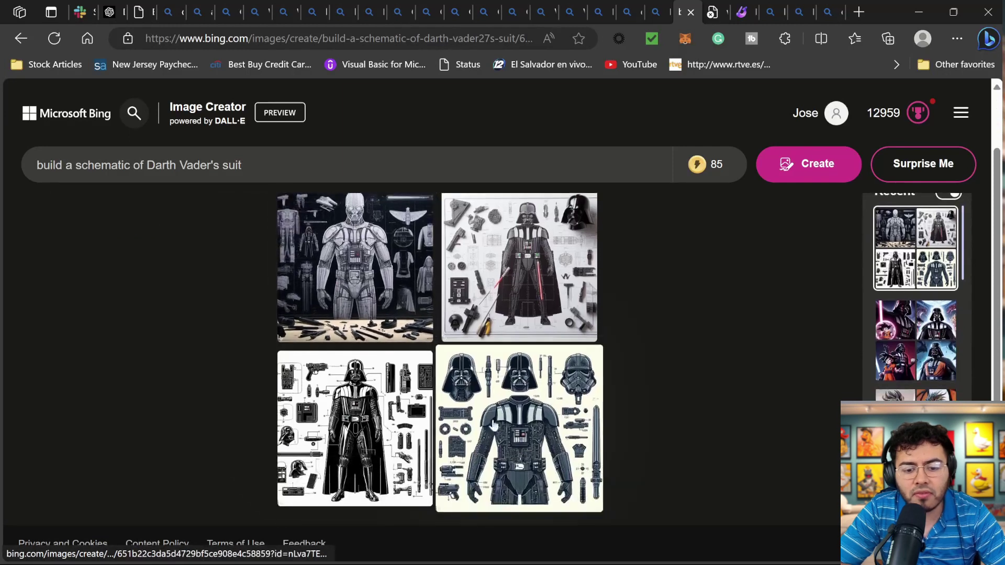
pyautogui.click(505, 423)
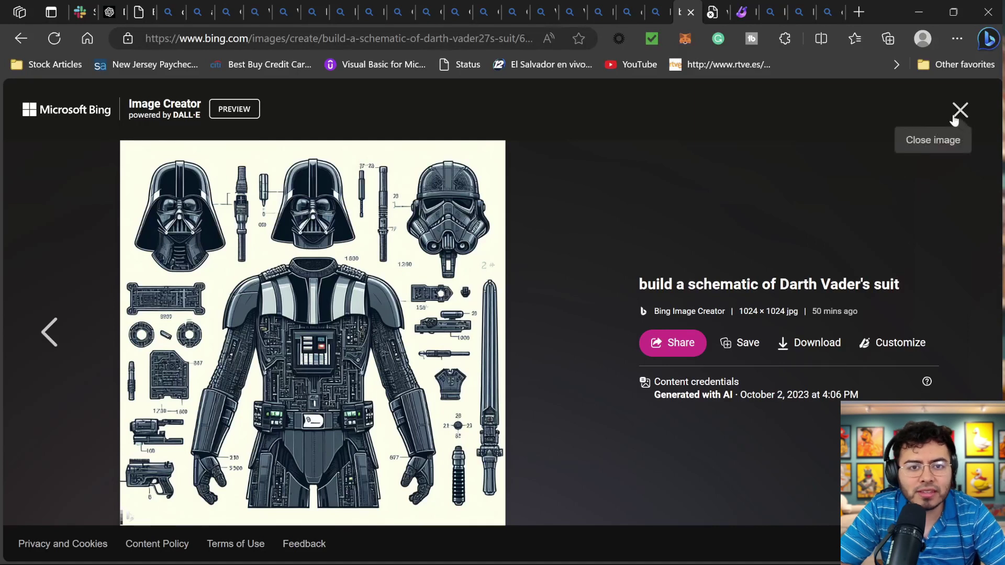
pyautogui.click(958, 112)
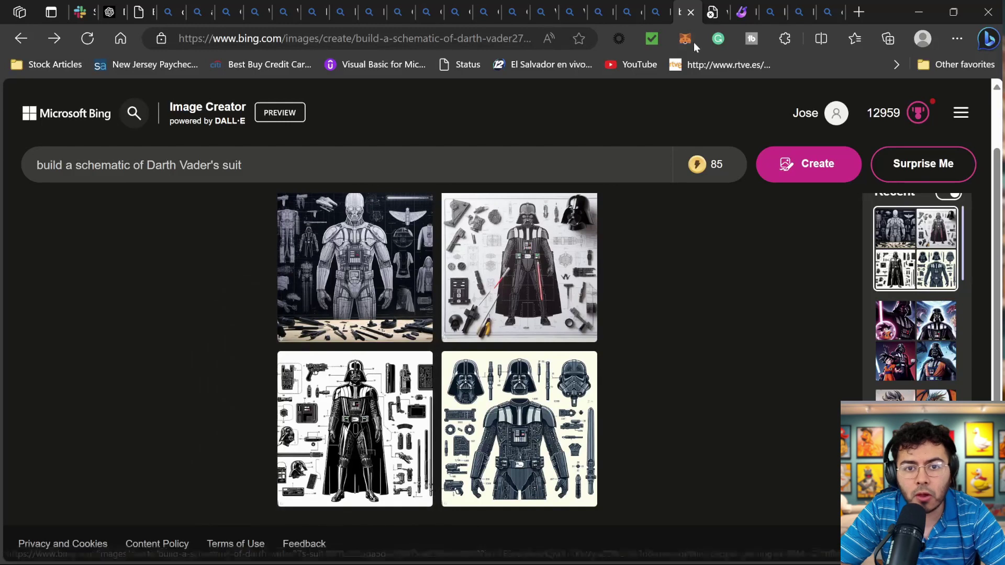
pyautogui.click(782, 8)
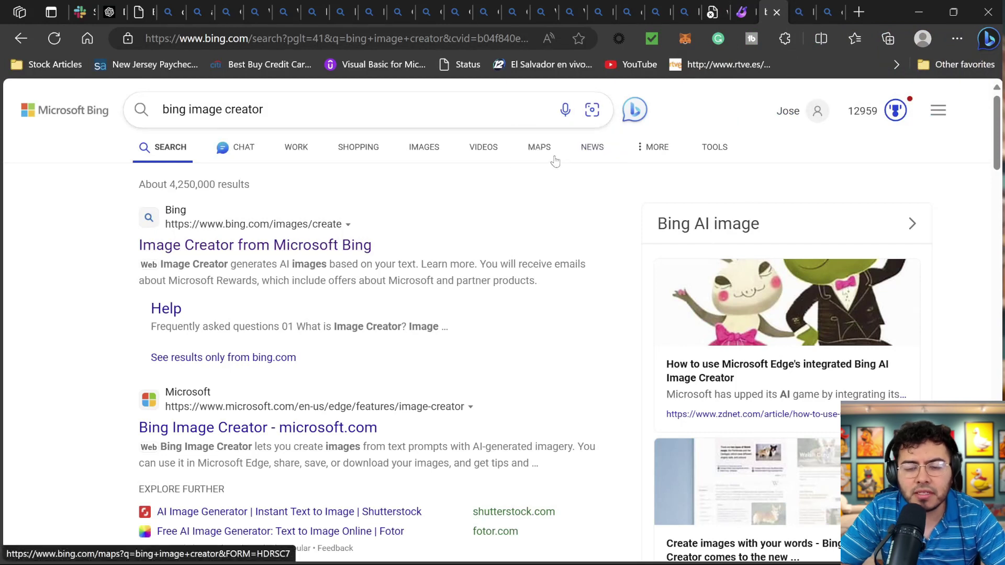
# Leave the search results and scroll to the sad Super Mario #DALLE3 post on X.
pyautogui.click(657, 8)
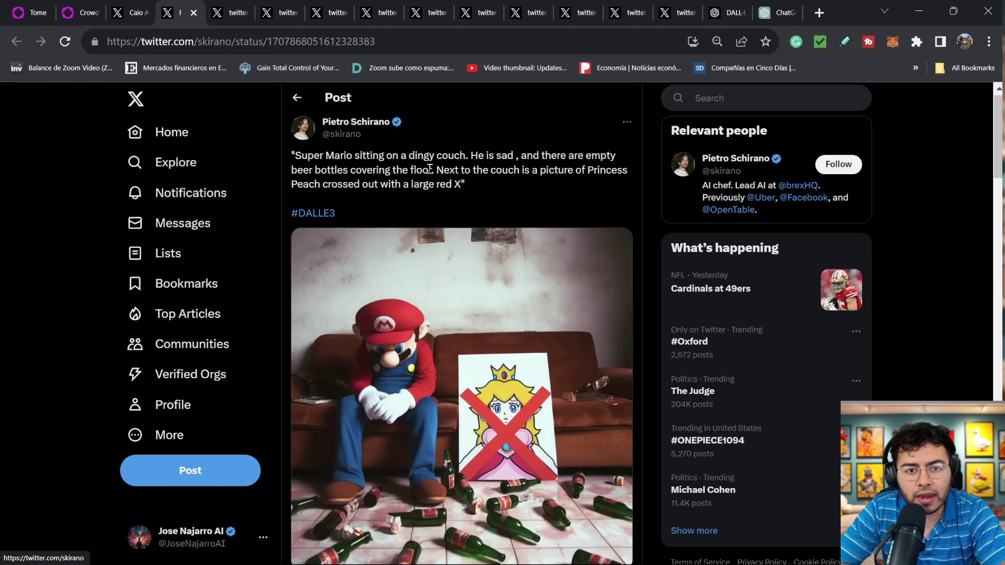
pyautogui.scroll(-3, 375, 258)
# Scroll through the sad Super Mario post and its replies, then switch to the DALLE3 bear post.
pyautogui.scroll(1, 376, 259)
pyautogui.scroll(-3, 379, 293)
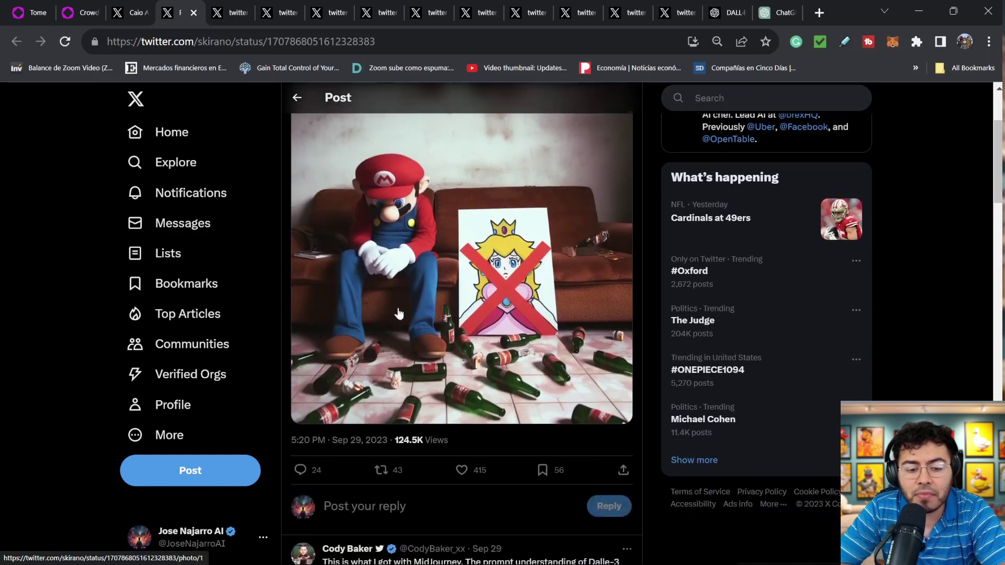
pyautogui.scroll(-4, 398, 317)
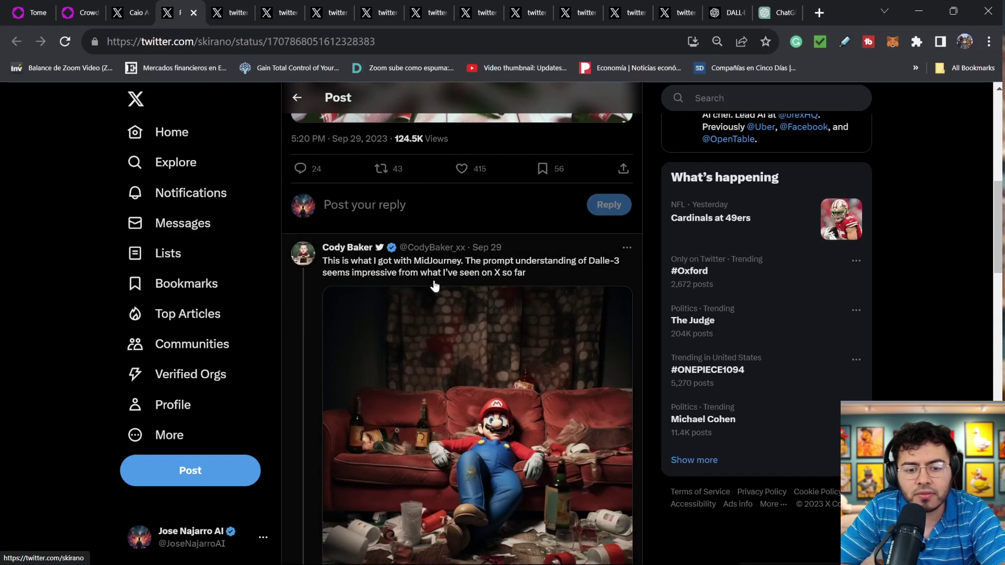
pyautogui.scroll(-3, 435, 286)
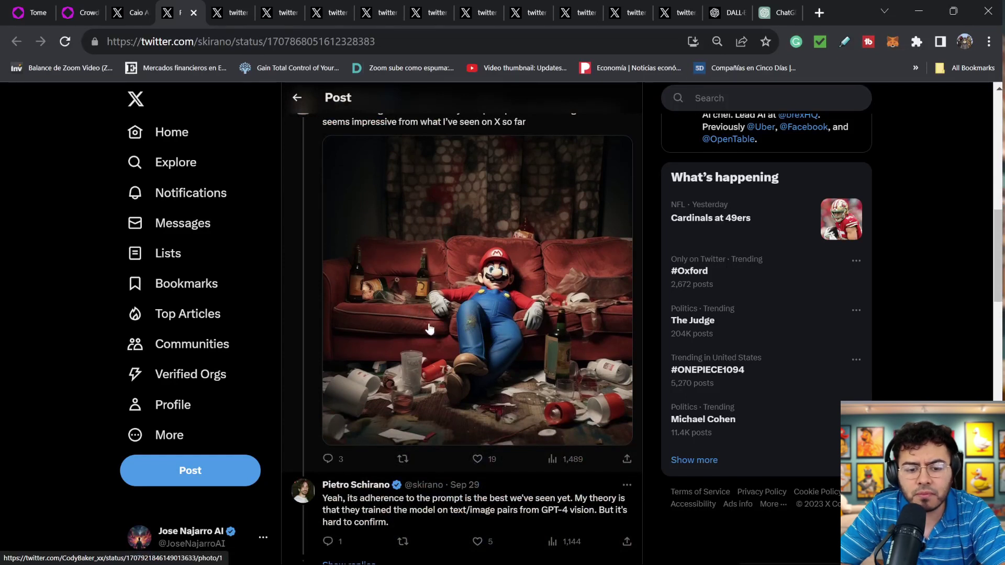
pyautogui.scroll(12, 429, 329)
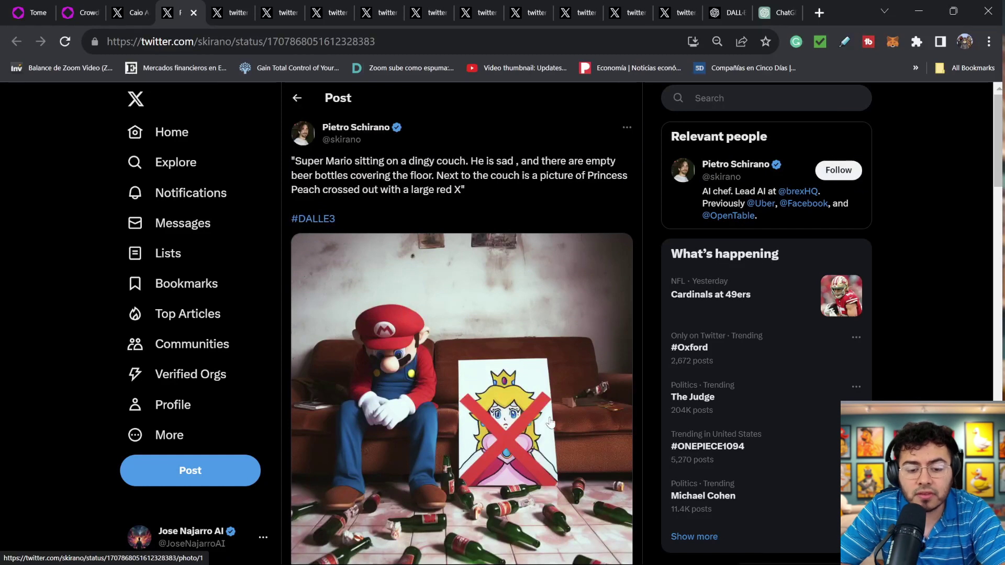
pyautogui.scroll(-2, 550, 422)
pyautogui.scroll(2, 561, 391)
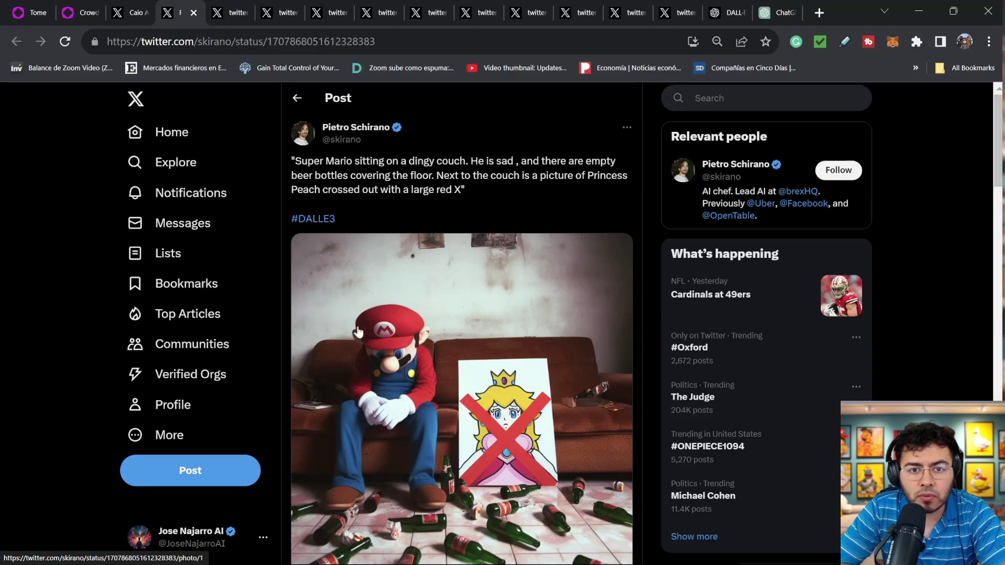
pyautogui.scroll(-4, 402, 361)
pyautogui.scroll(2, 316, 255)
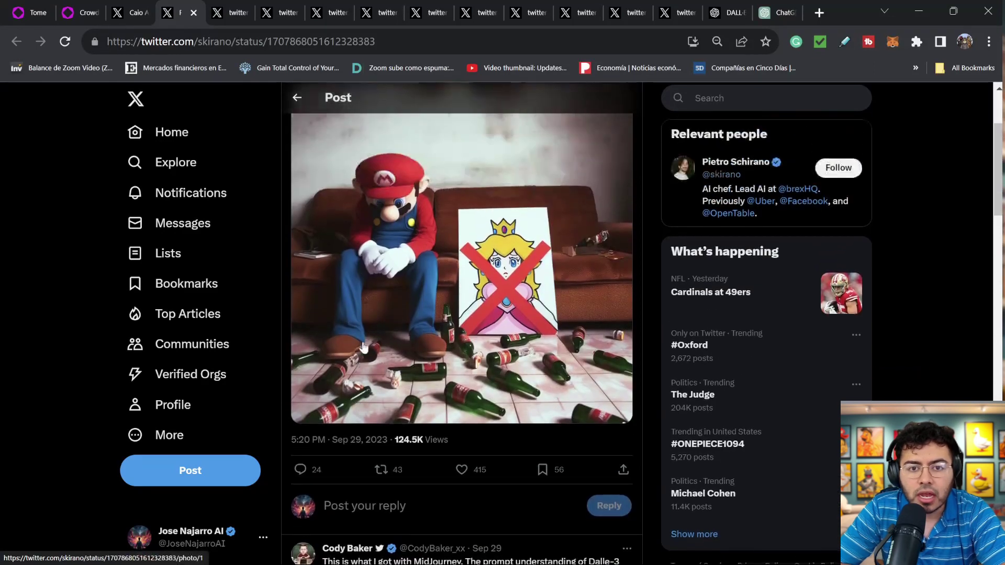
pyautogui.scroll(2, 316, 255)
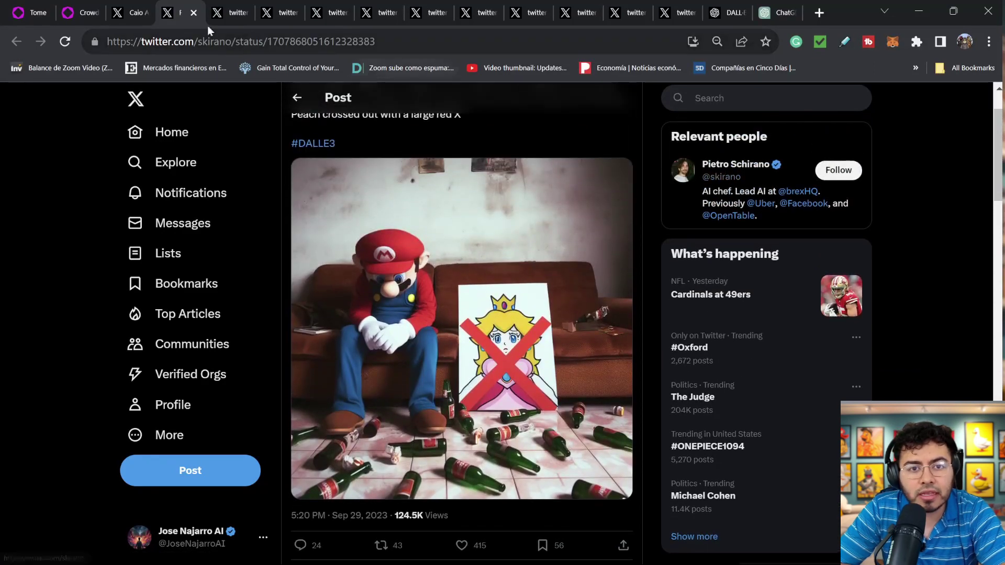
pyautogui.click(235, 15)
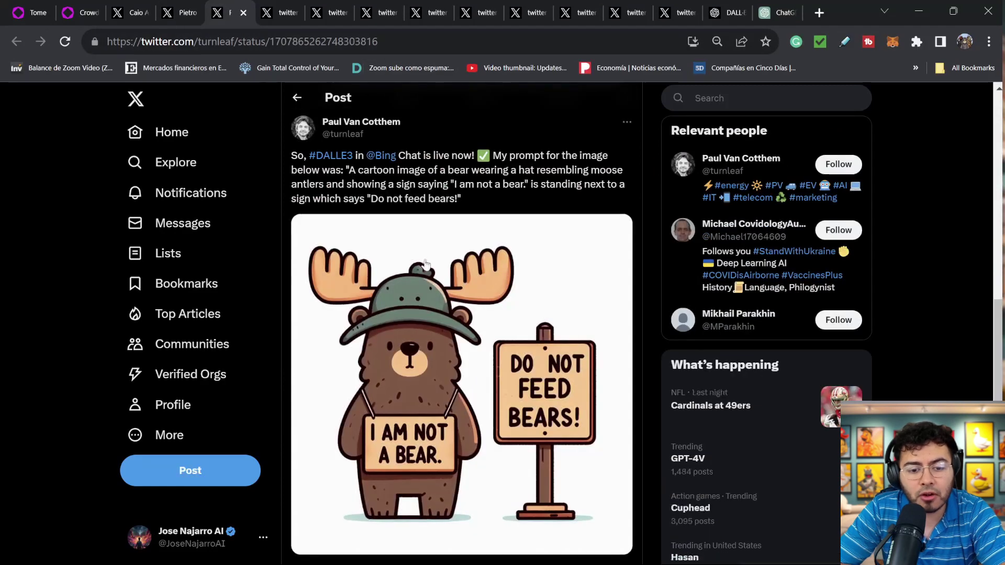
# Read down the bear post's replies, then move to the Poké Ball schematics post with Ctrl+Tab.
pyautogui.scroll(3, 159, 214)
pyautogui.scroll(-2, 301, 257)
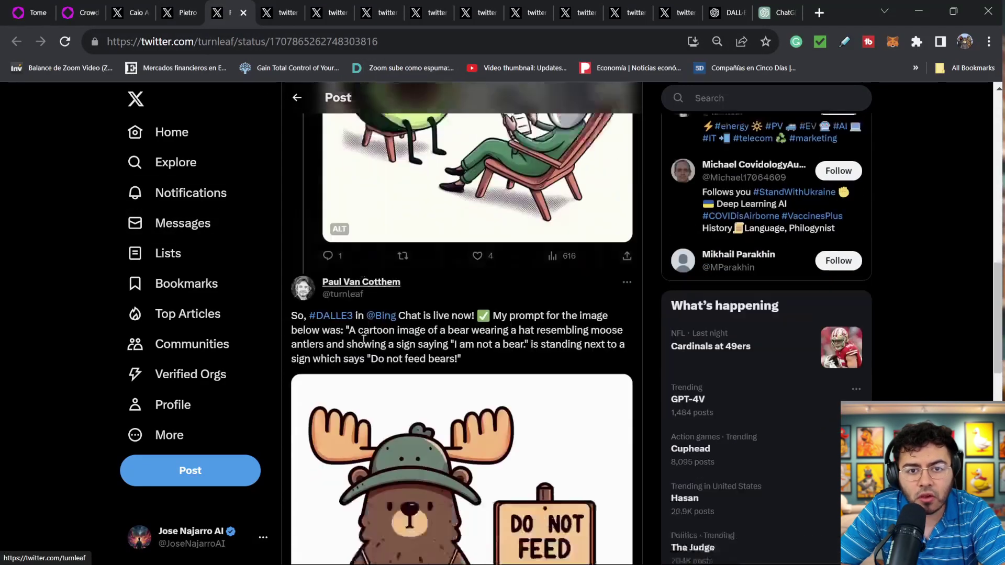
pyautogui.scroll(-4, 367, 210)
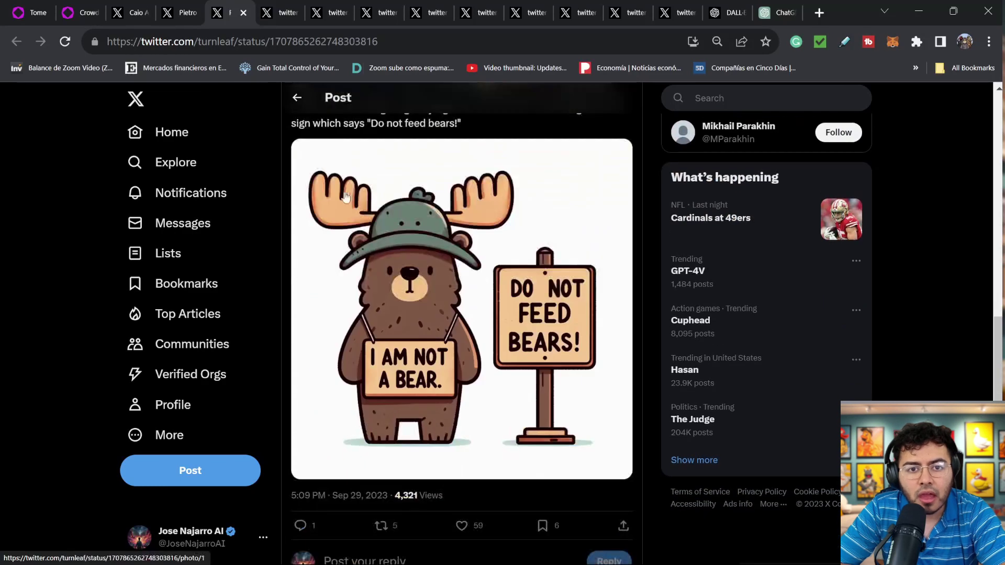
pyautogui.scroll(2, 314, 196)
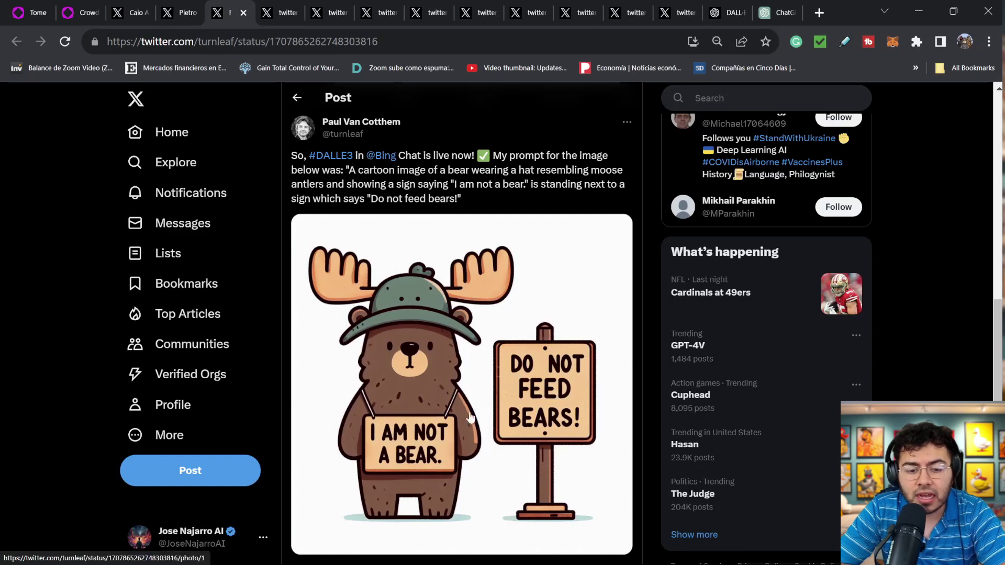
pyautogui.scroll(-6, 470, 417)
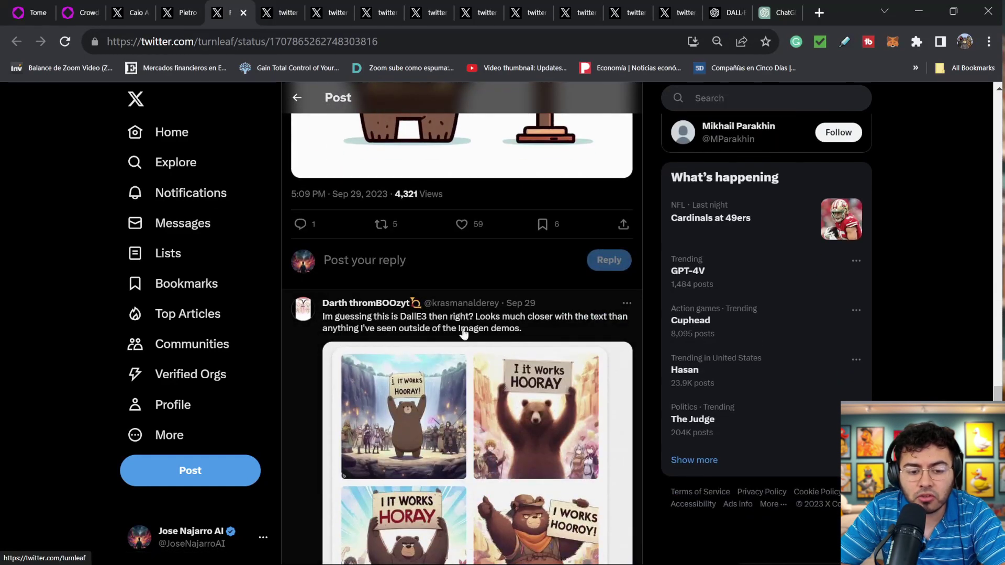
pyautogui.hotkey('ctrl', 'Tab')
pyautogui.hotkey('ctrl', 'Tab')
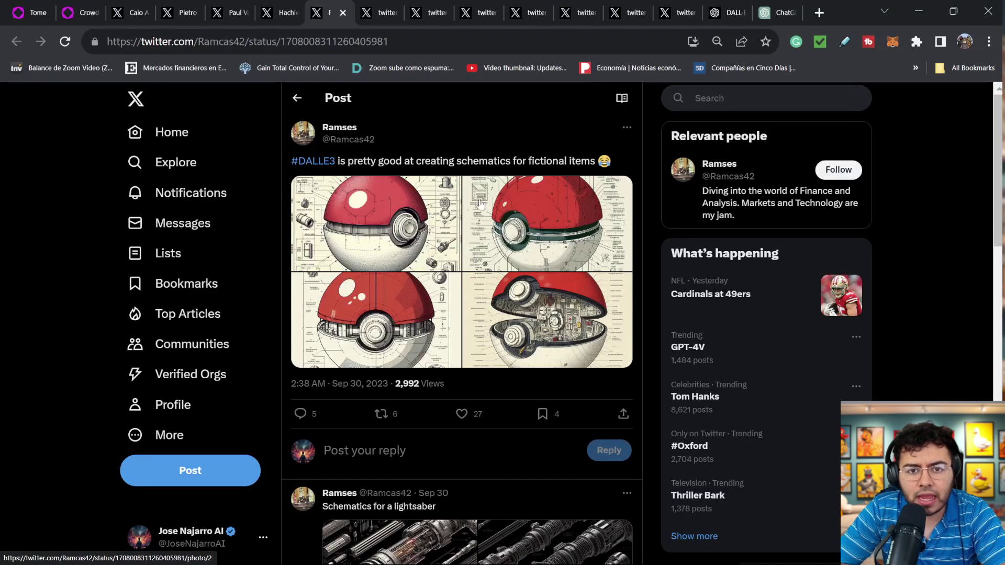
# Enlarge and close the first and fourth Poké Ball schematic images.
pyautogui.click(395, 214)
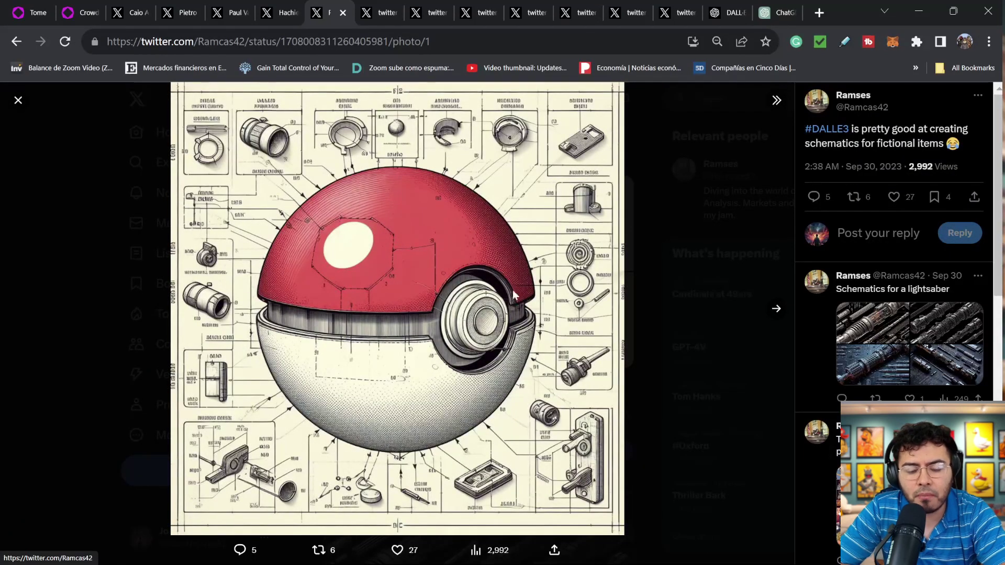
pyautogui.click(694, 313)
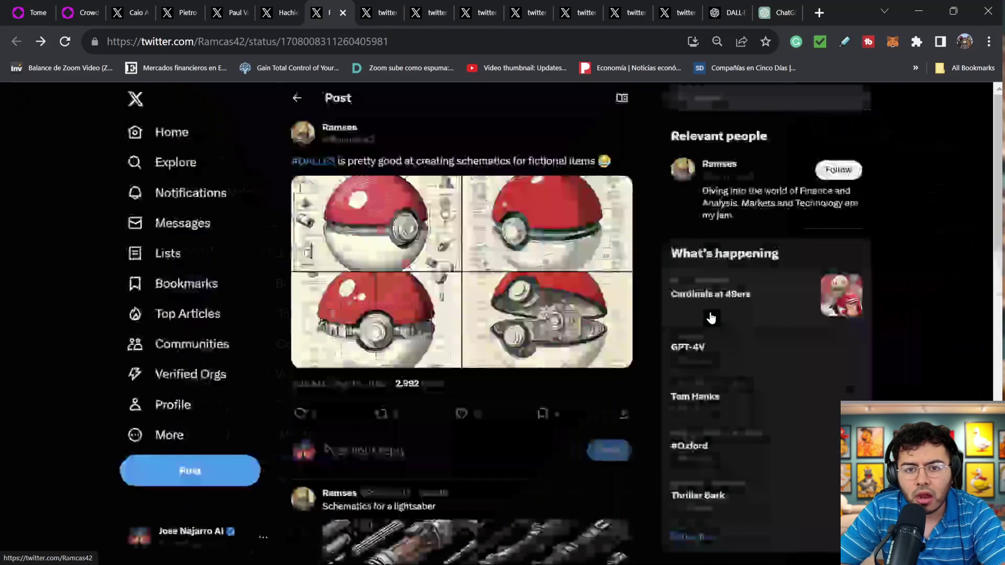
pyautogui.click(527, 311)
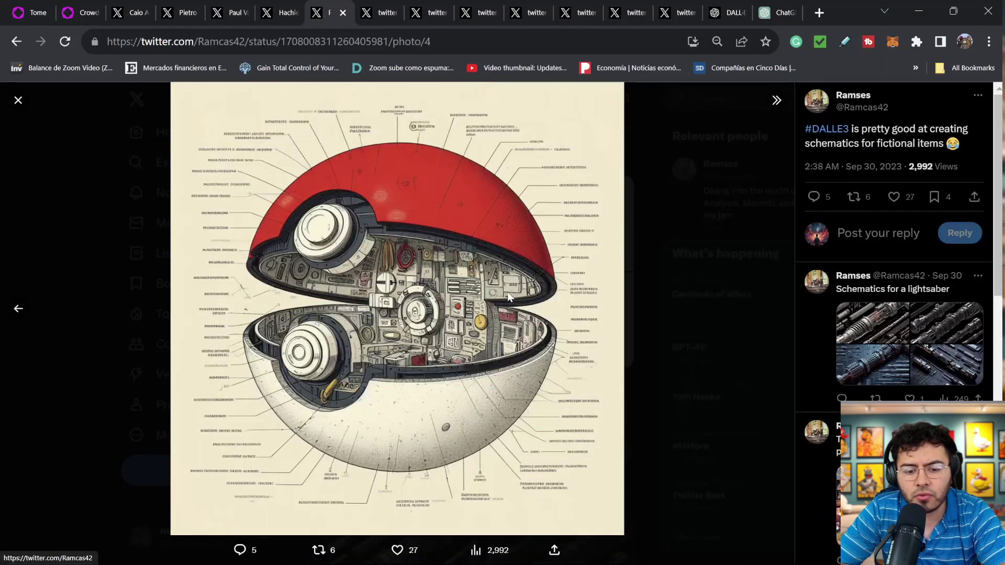
pyautogui.click(702, 296)
# View the bottom-left lightsaber schematic full size, then move to the AI lyric video post.
pyautogui.scroll(-7, 550, 298)
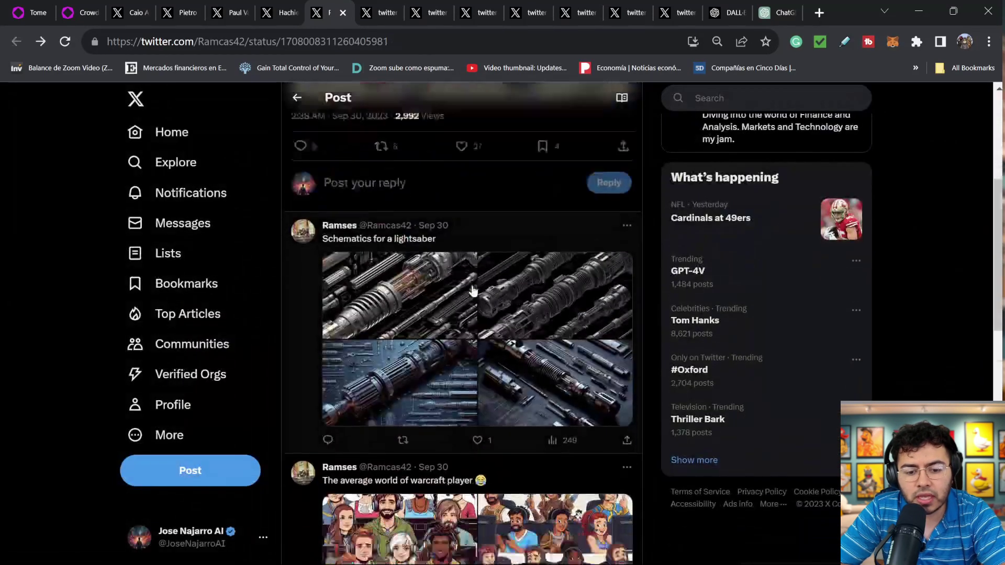
pyautogui.click(397, 281)
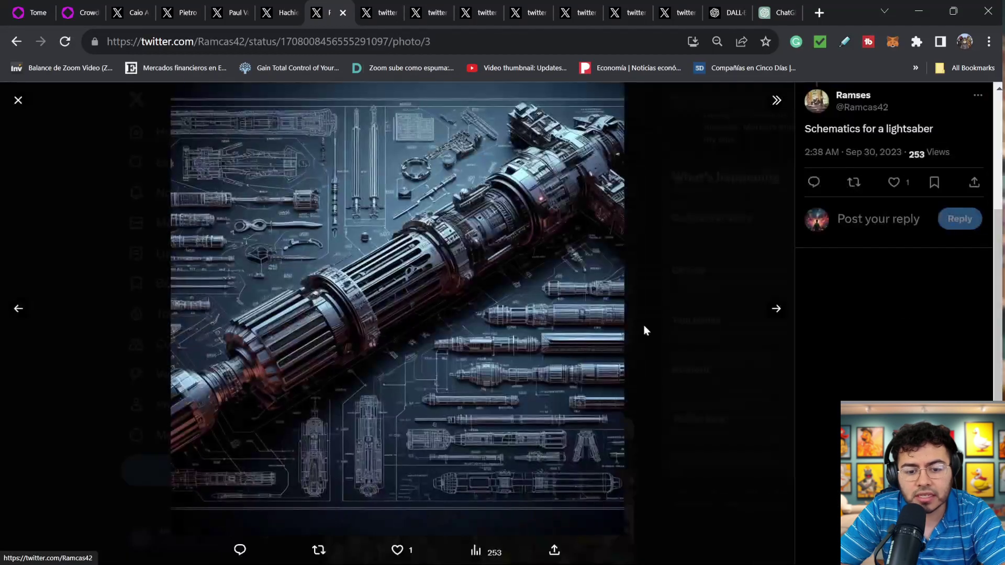
pyautogui.click(664, 228)
pyautogui.hotkey('ctrl', 'Tab')
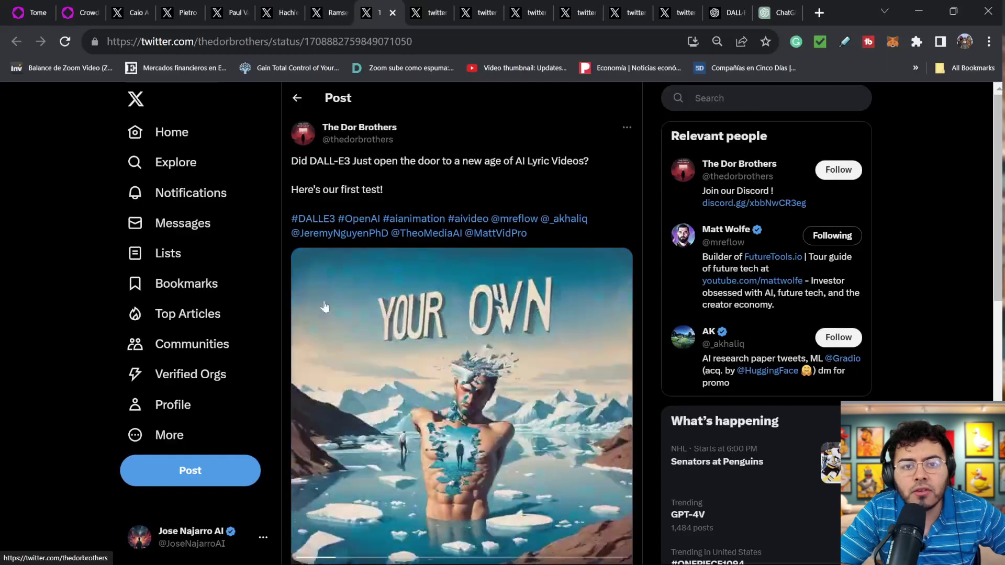
# Scroll the AI lyric video post, then switch to the Bing Image Creator app-logo prompt post.
pyautogui.scroll(-1, 433, 248)
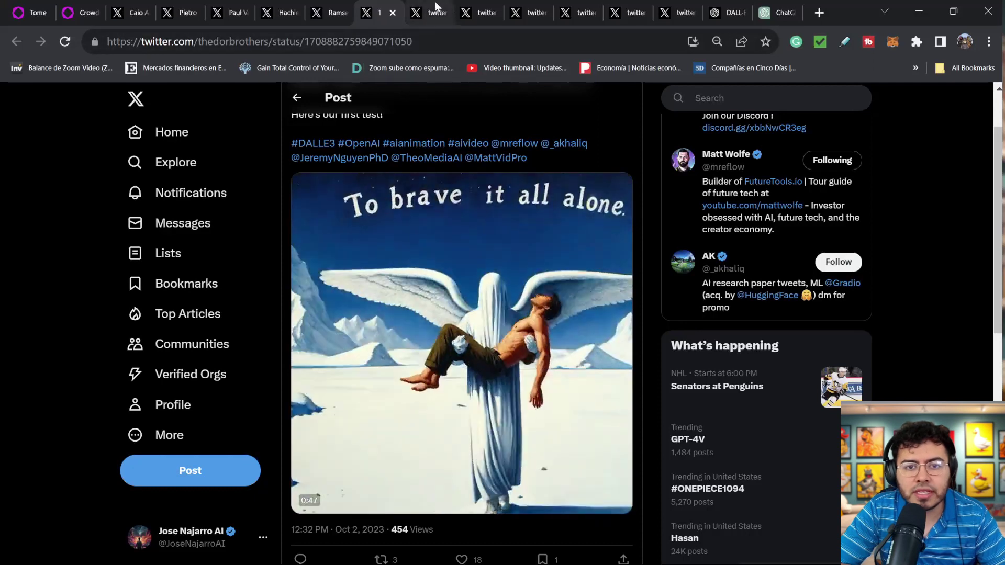
pyautogui.click(438, 14)
pyautogui.click(480, 12)
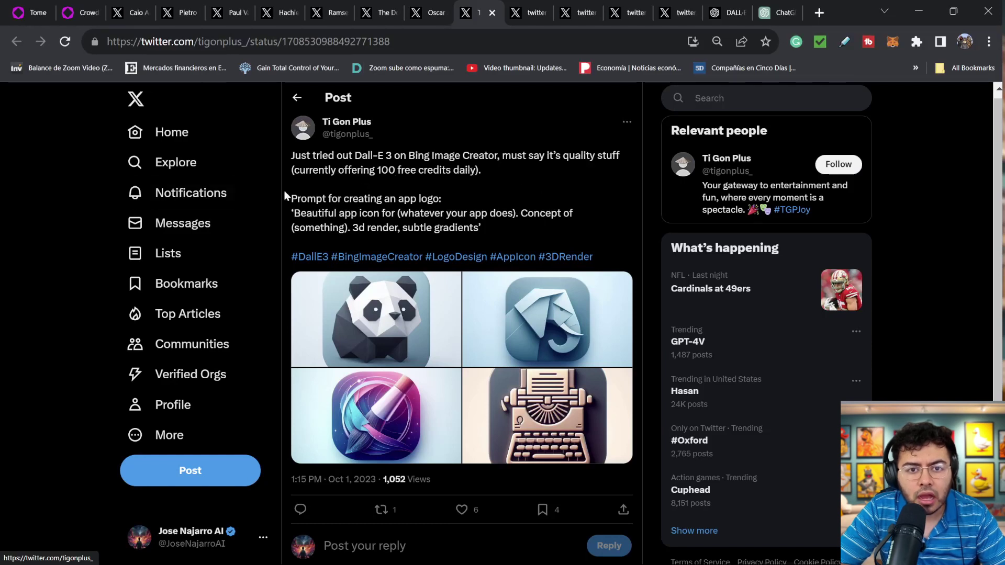
pyautogui.click(401, 372)
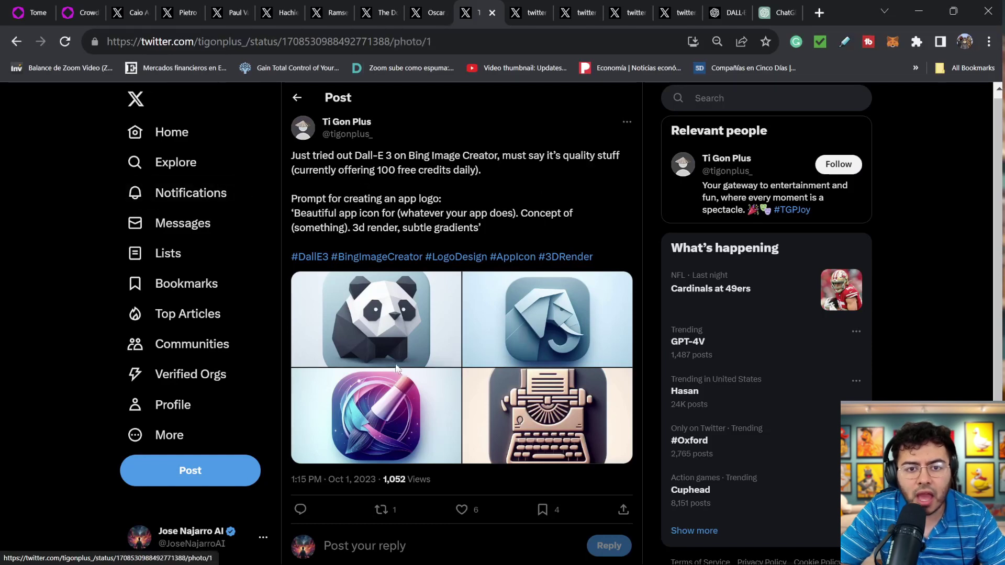
pyautogui.press('Right')
pyautogui.press('Right')
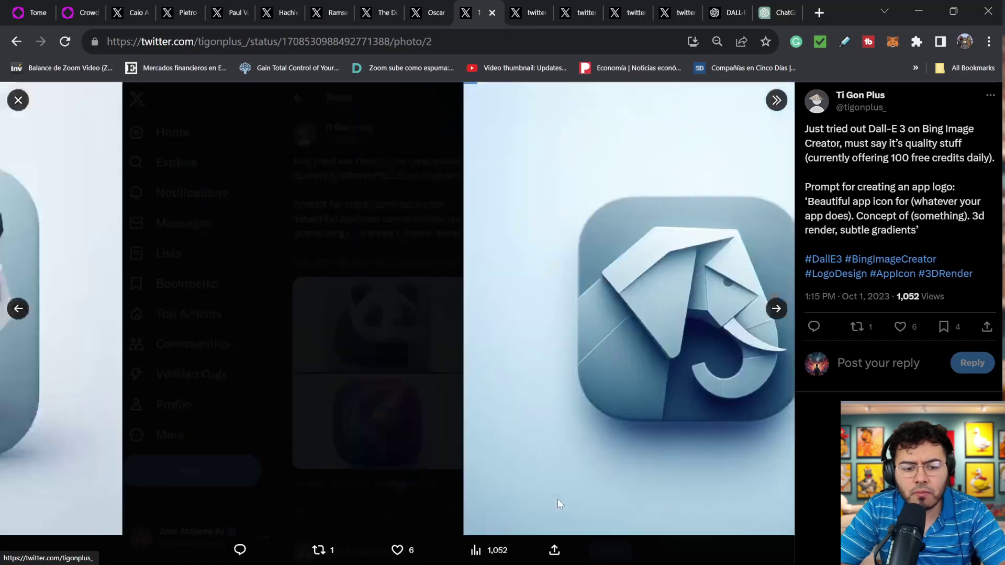
pyautogui.press('Right')
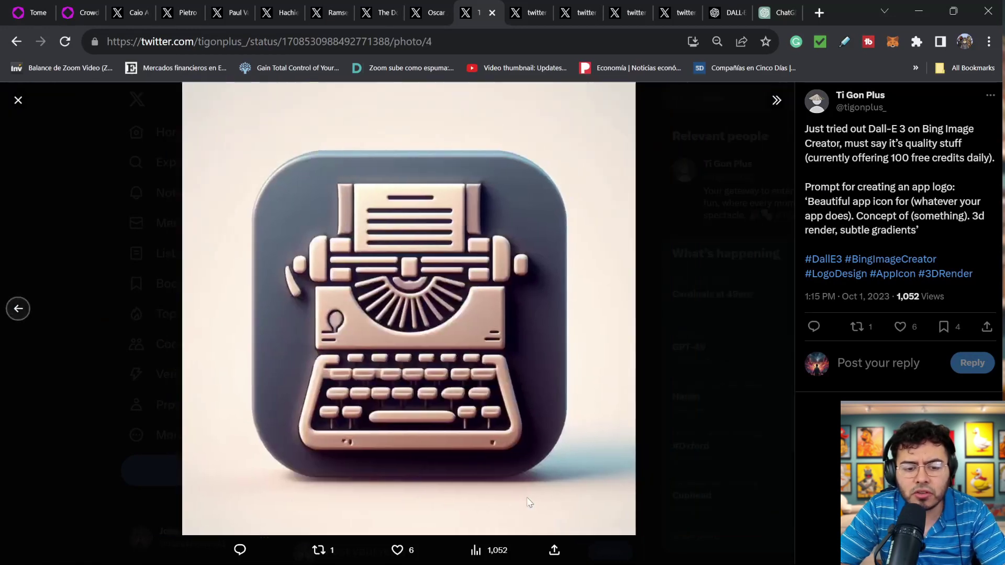
pyautogui.press('Escape')
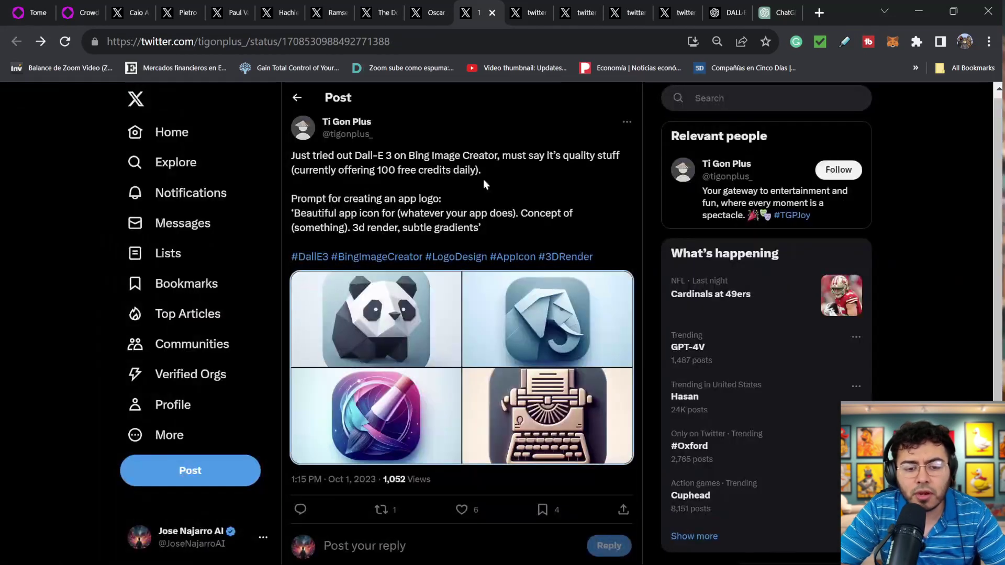
pyautogui.click(530, 6)
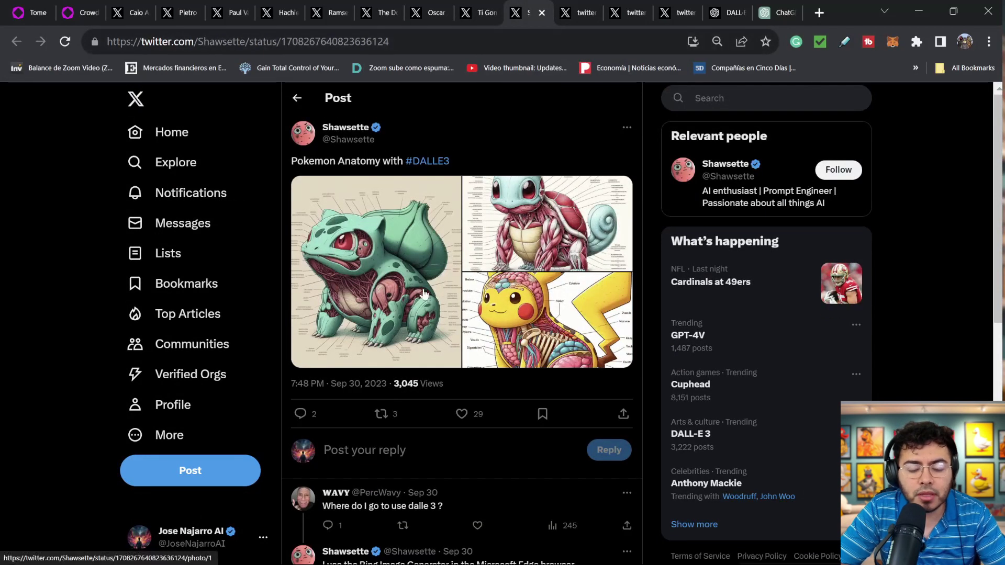
# Enlarge and close the Bulbasaur, Squirtle and Pikachu anatomy images, then switch to the Walter White Funko Pop post.
pyautogui.click(418, 307)
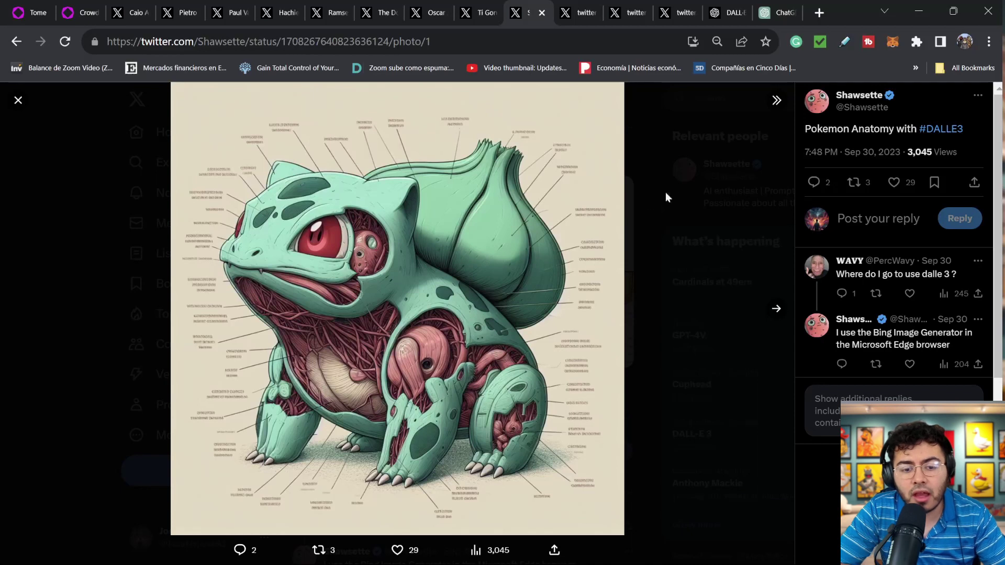
pyautogui.click(648, 216)
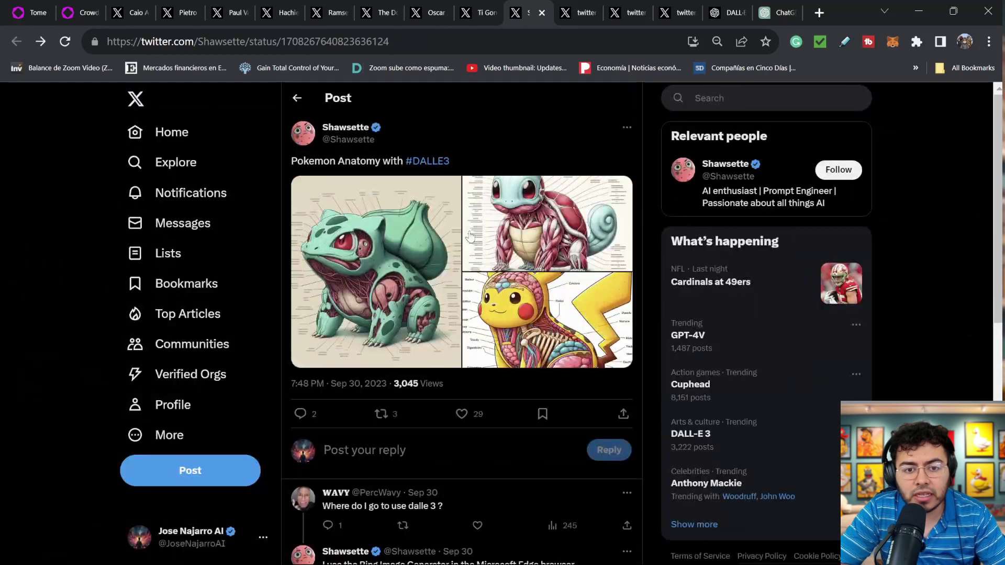
pyautogui.click(537, 268)
pyautogui.click(673, 281)
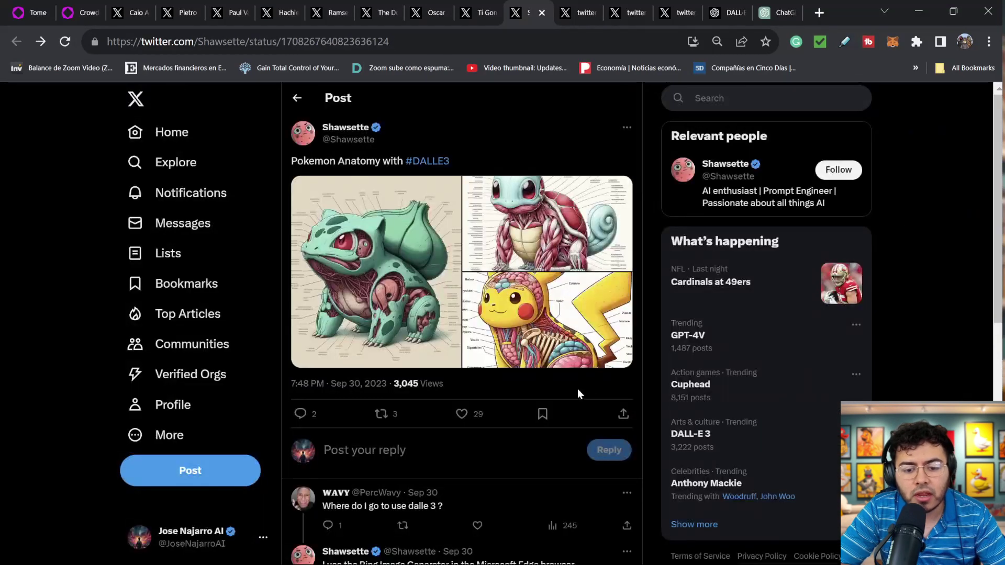
pyautogui.click(558, 327)
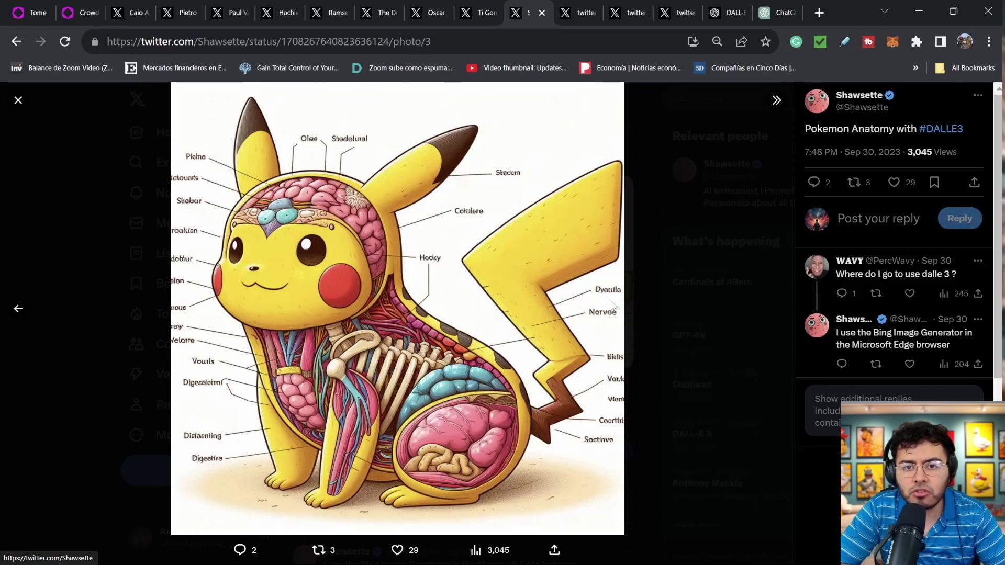
pyautogui.click(661, 261)
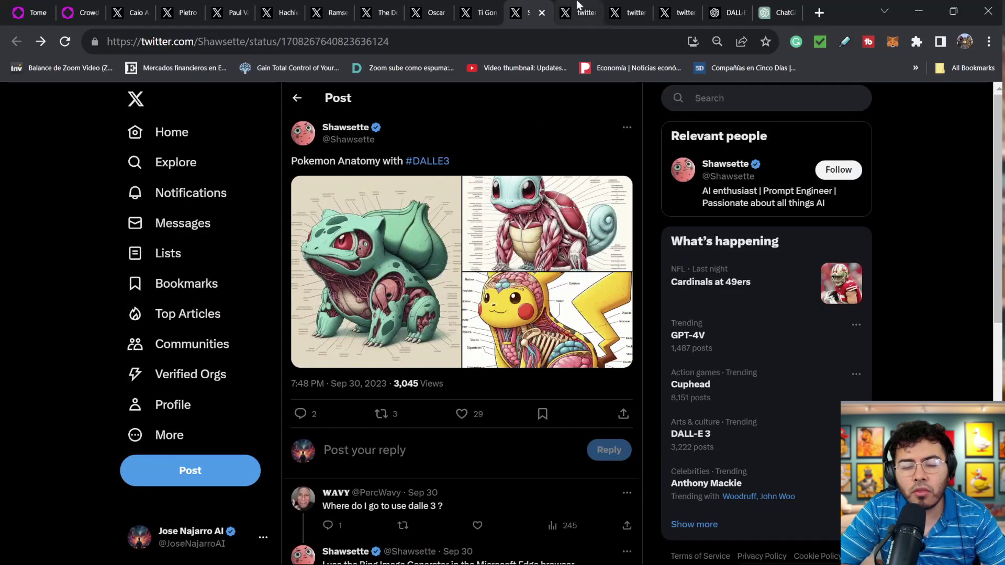
pyautogui.click(579, 10)
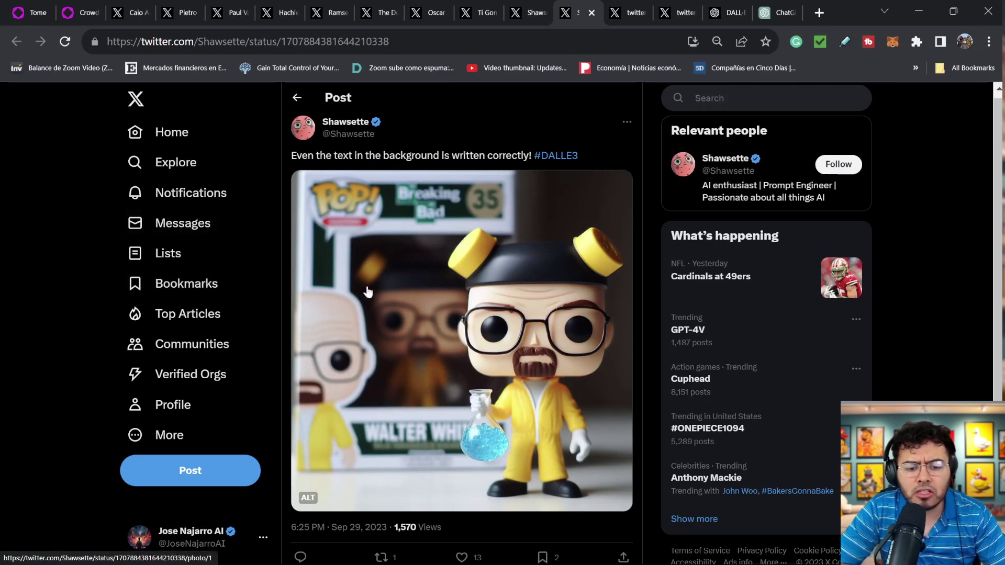
pyautogui.click(308, 498)
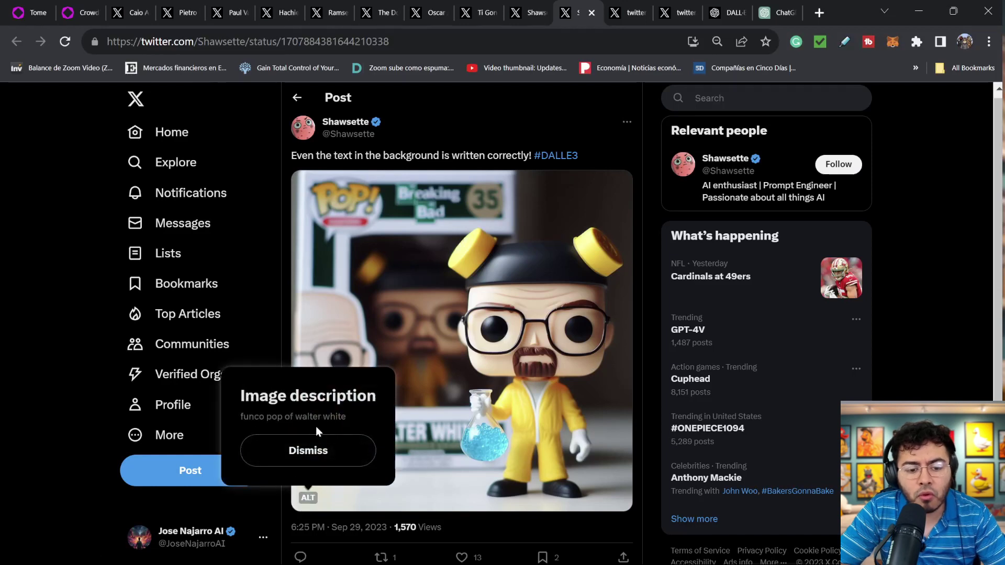
pyautogui.click(479, 380)
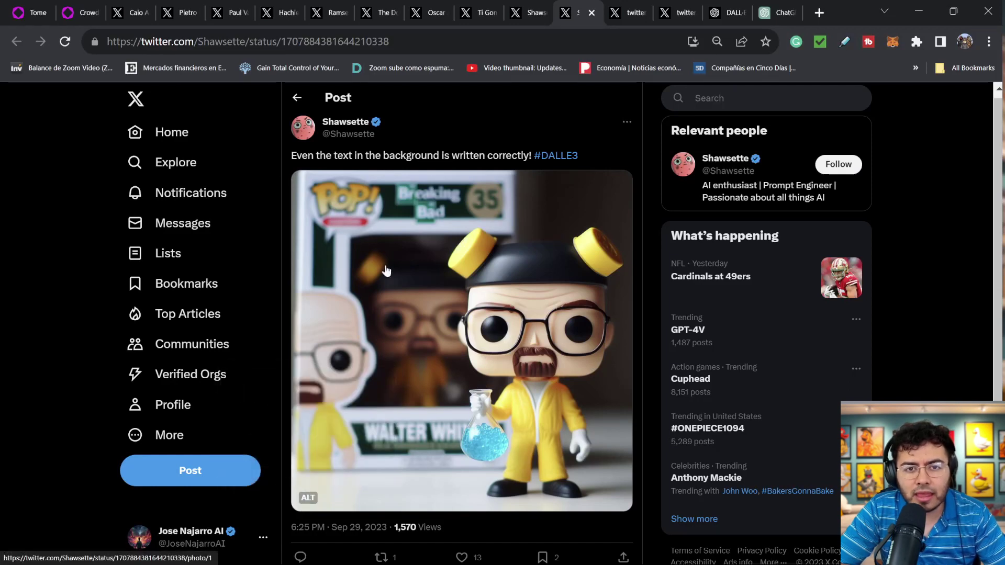
pyautogui.click(415, 273)
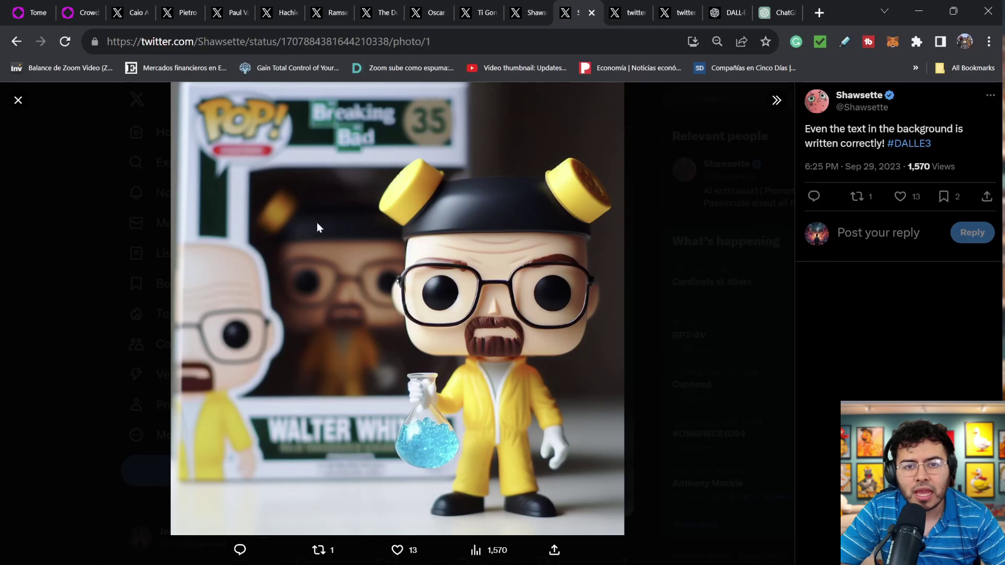
pyautogui.click(758, 314)
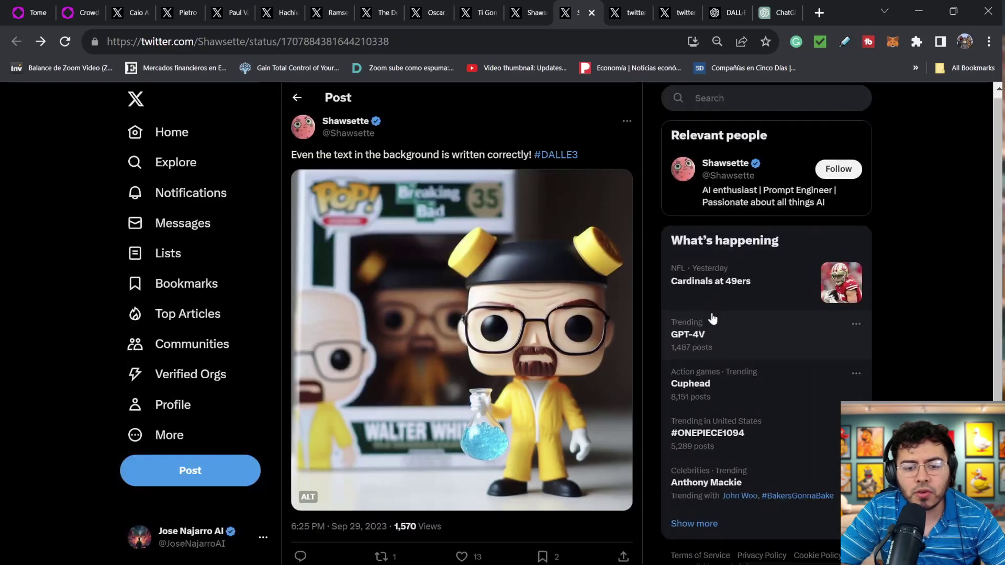
pyautogui.scroll(-4, 493, 313)
pyautogui.scroll(4, 493, 313)
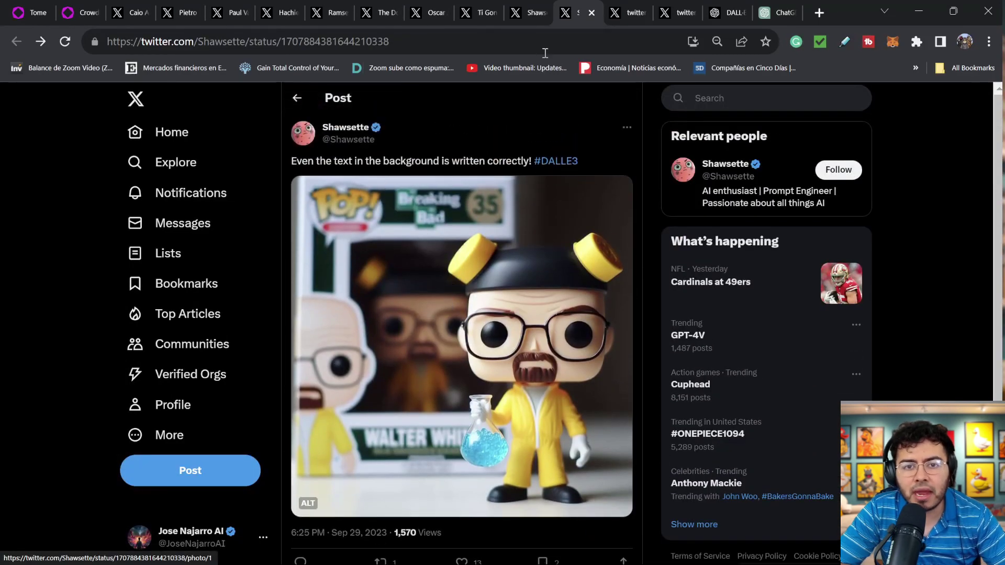
# Page through the Joker's Rocky Road to Crime panels full screen, then read the second panel's alt text.
pyautogui.click(621, 12)
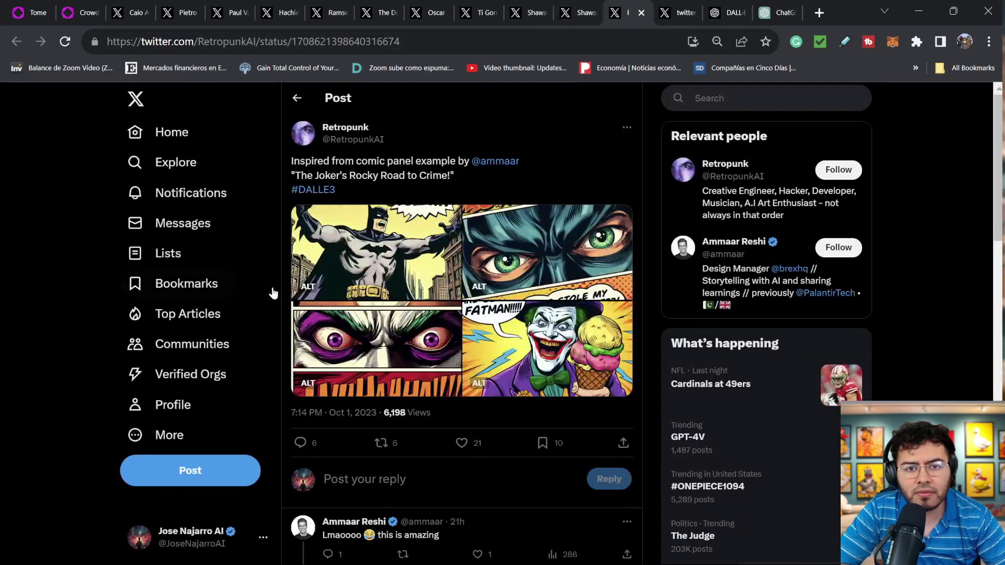
pyautogui.click(360, 271)
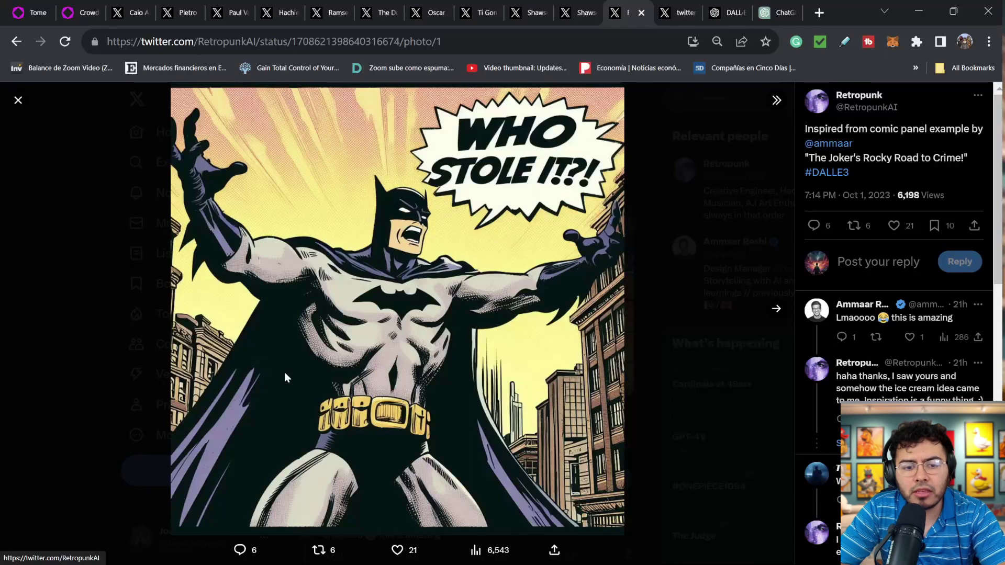
pyautogui.press('Left')
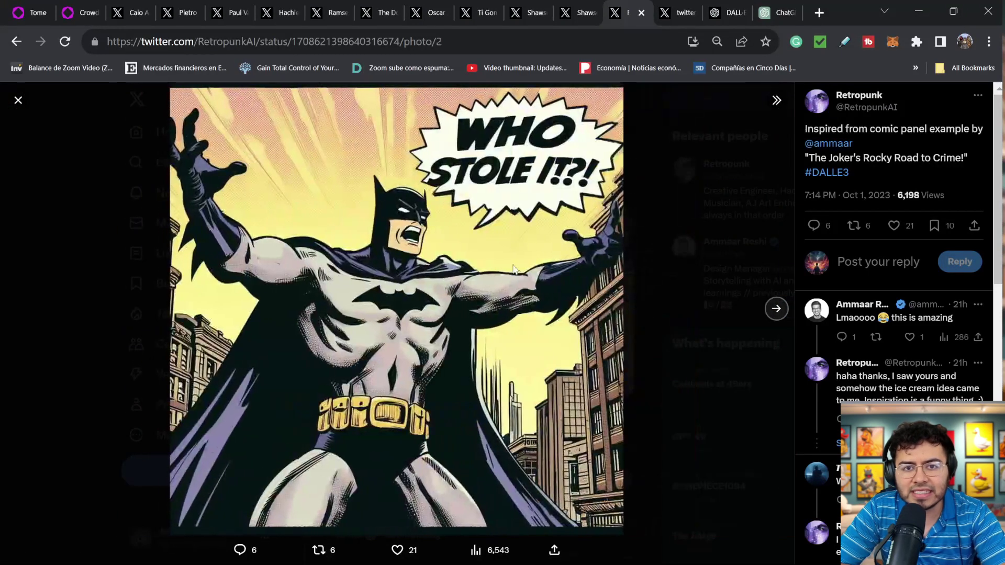
pyautogui.press('Right')
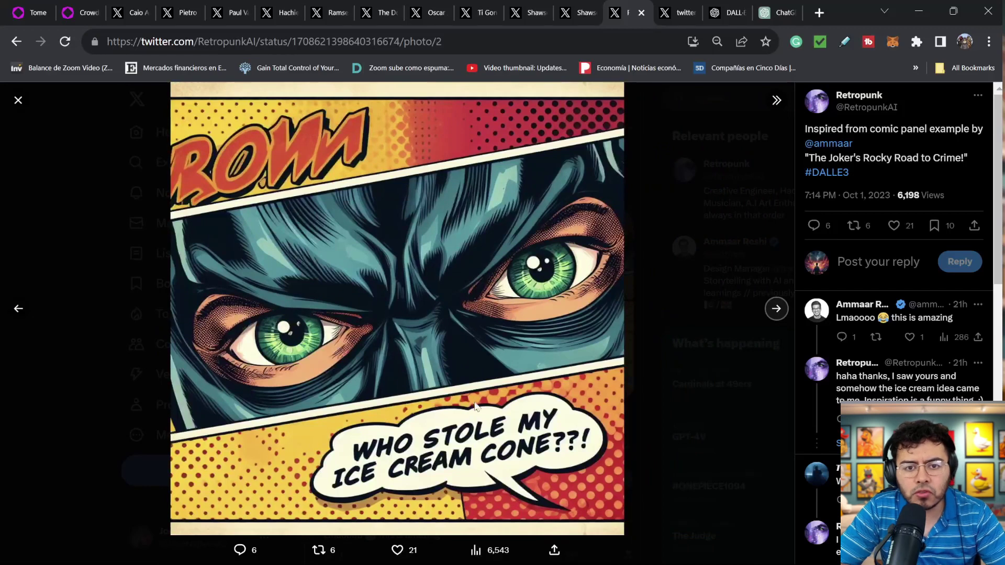
pyautogui.press('Right')
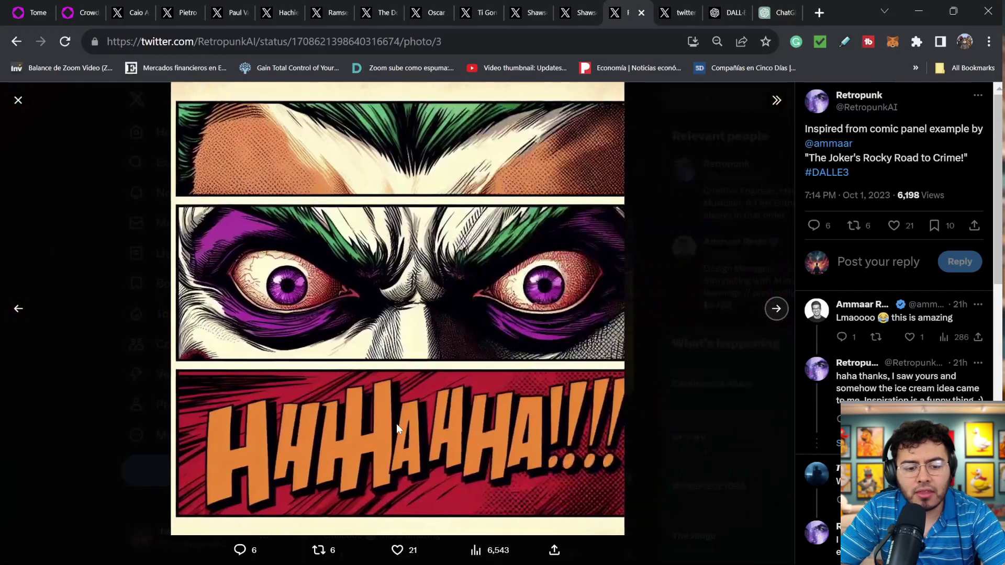
pyautogui.press('Right')
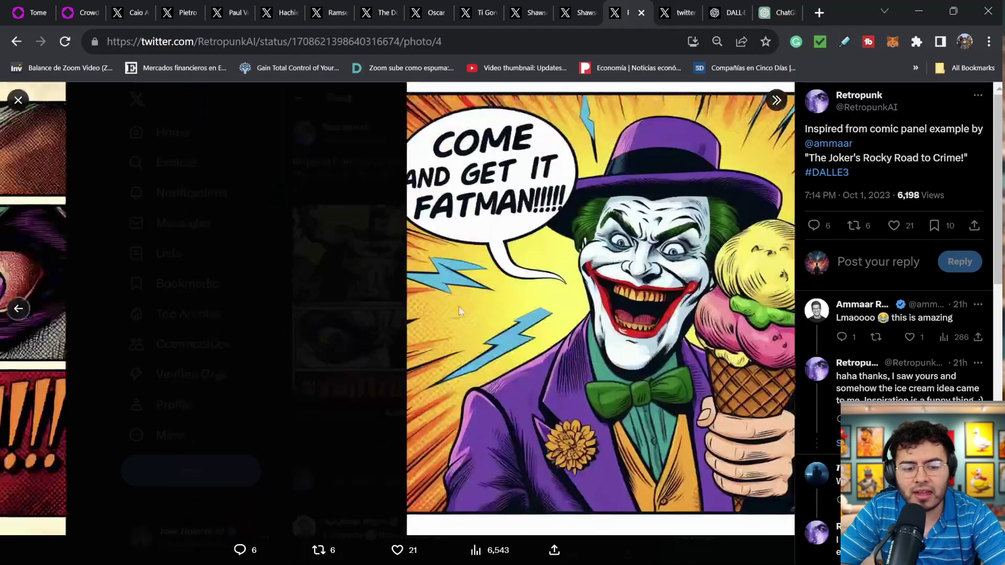
pyautogui.press('Escape')
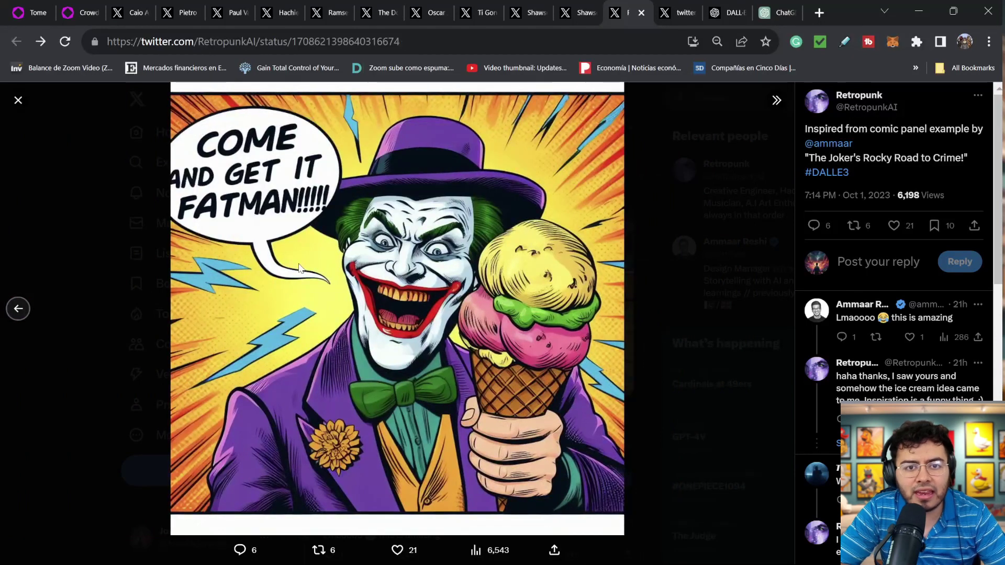
pyautogui.click(479, 287)
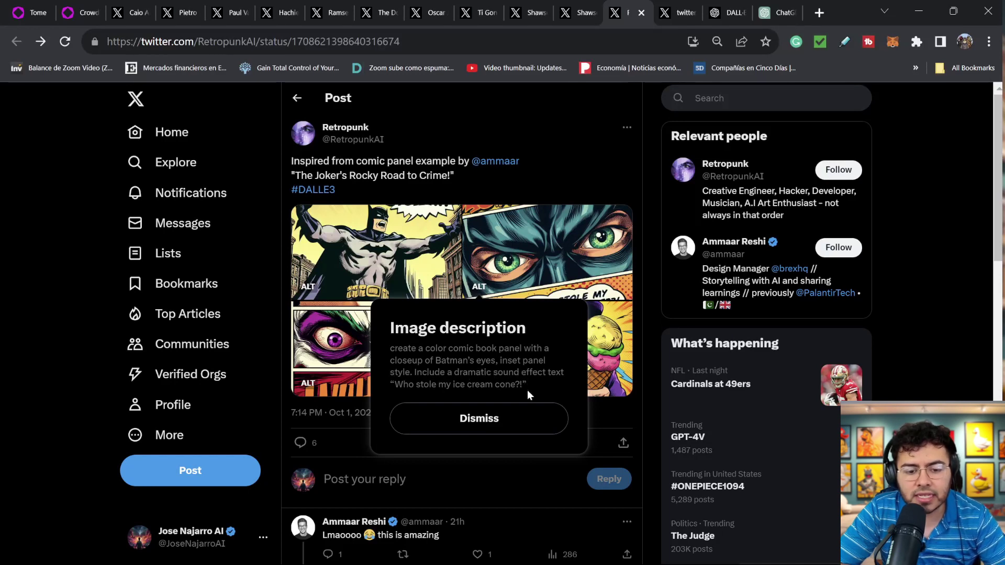
# Read and dismiss the Batman panels' ALT descriptions, then go to the high-demand GPU post.
pyautogui.click(486, 432)
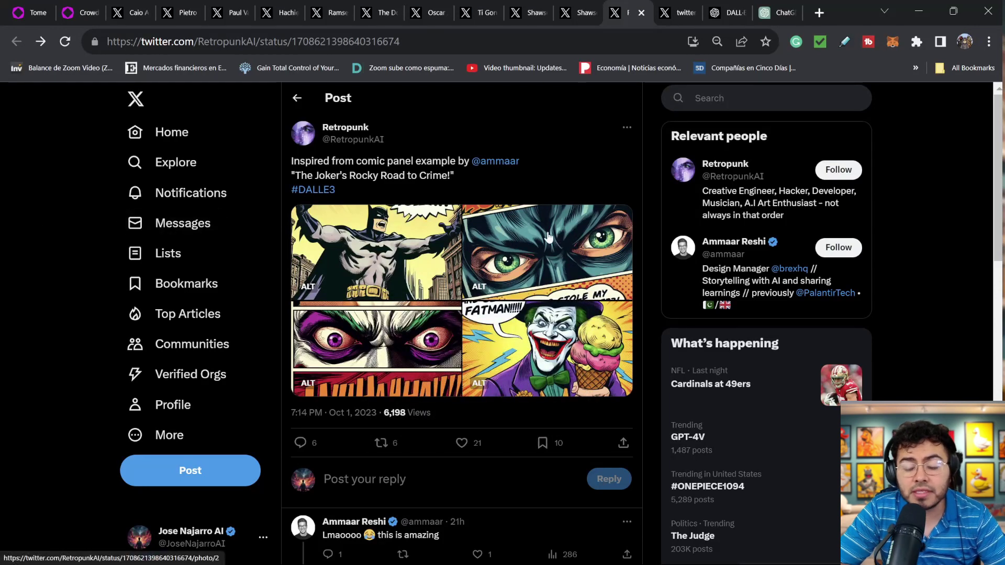
pyautogui.click(479, 386)
pyautogui.click(478, 391)
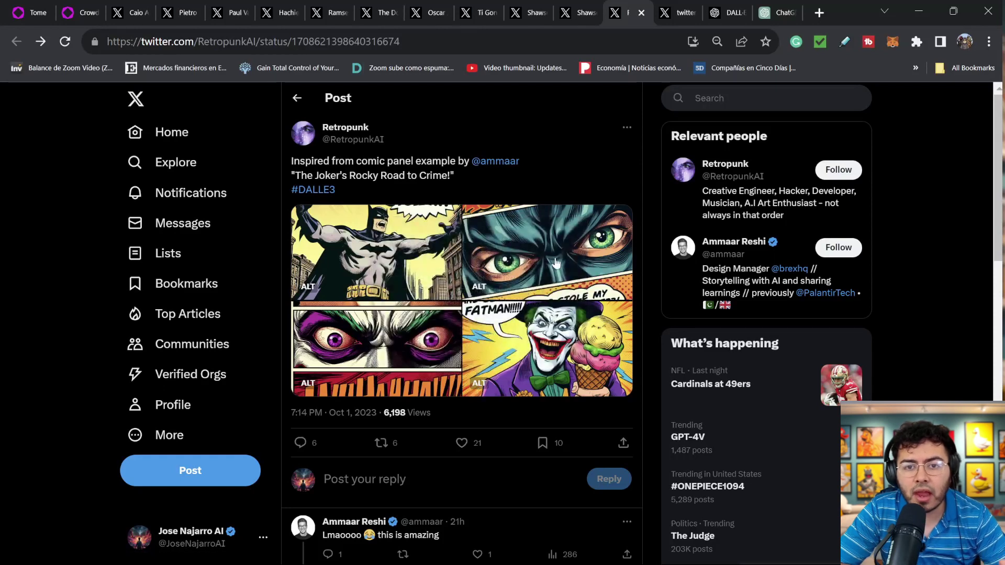
pyautogui.click(668, 11)
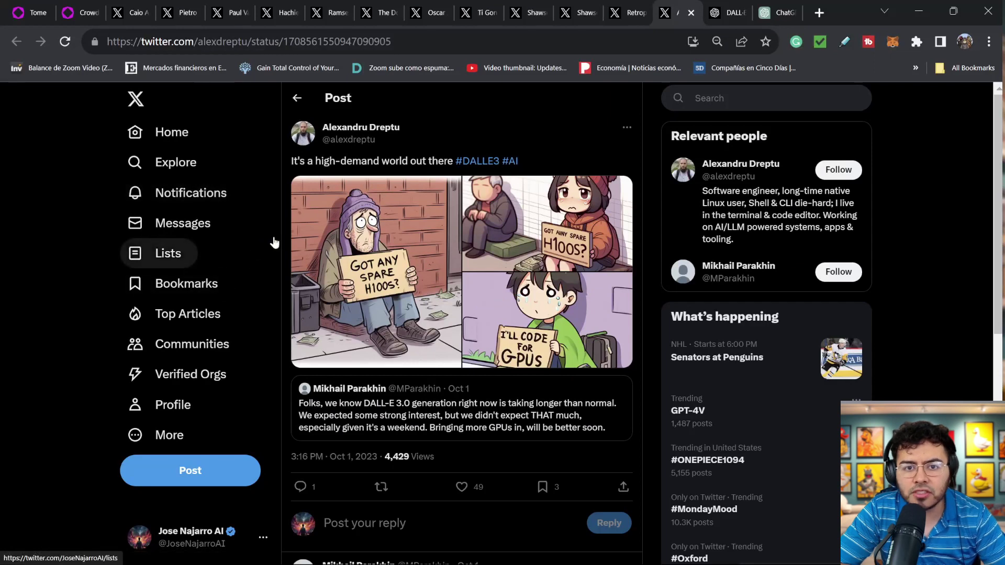
# View each of the three GPU-shortage cartoons full screen, then go to the OpenAI DALL·E 3 page.
pyautogui.click(383, 285)
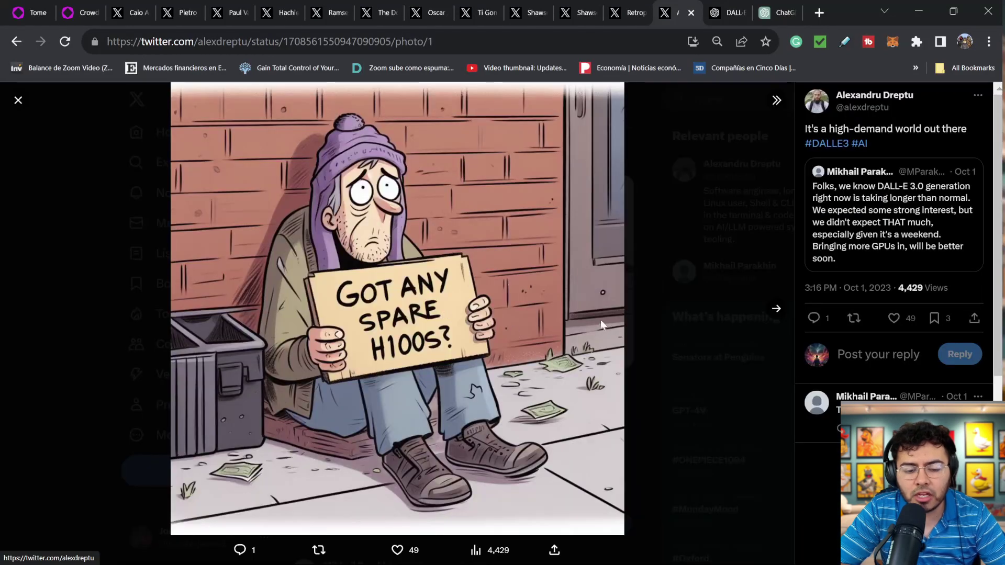
pyautogui.press('Escape')
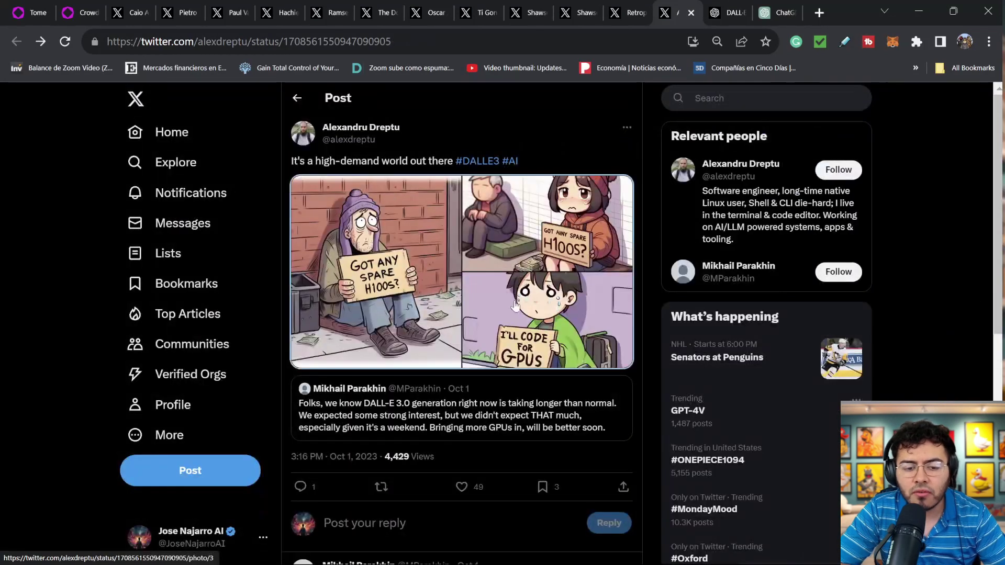
pyautogui.click(581, 246)
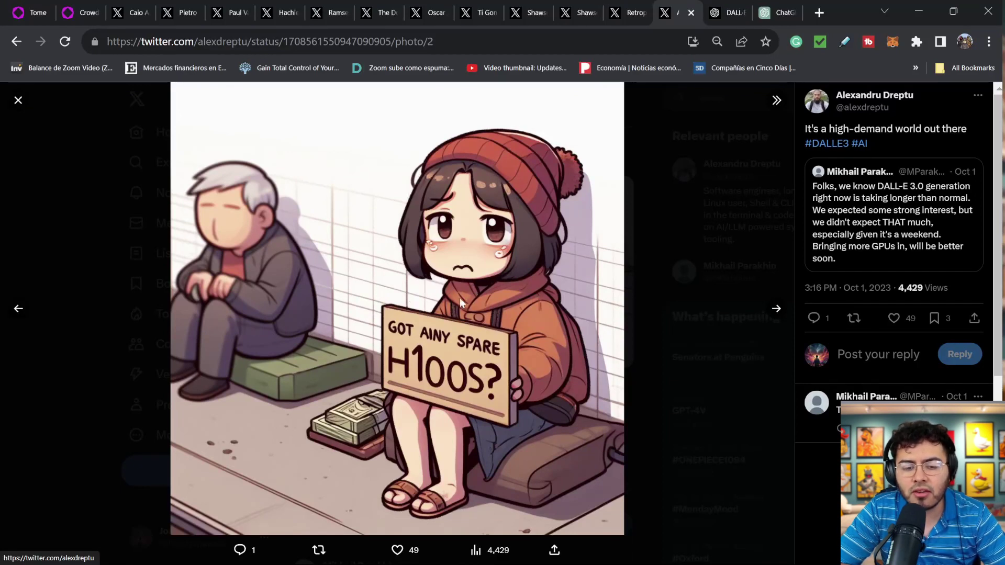
pyautogui.press('Escape')
pyautogui.click(377, 303)
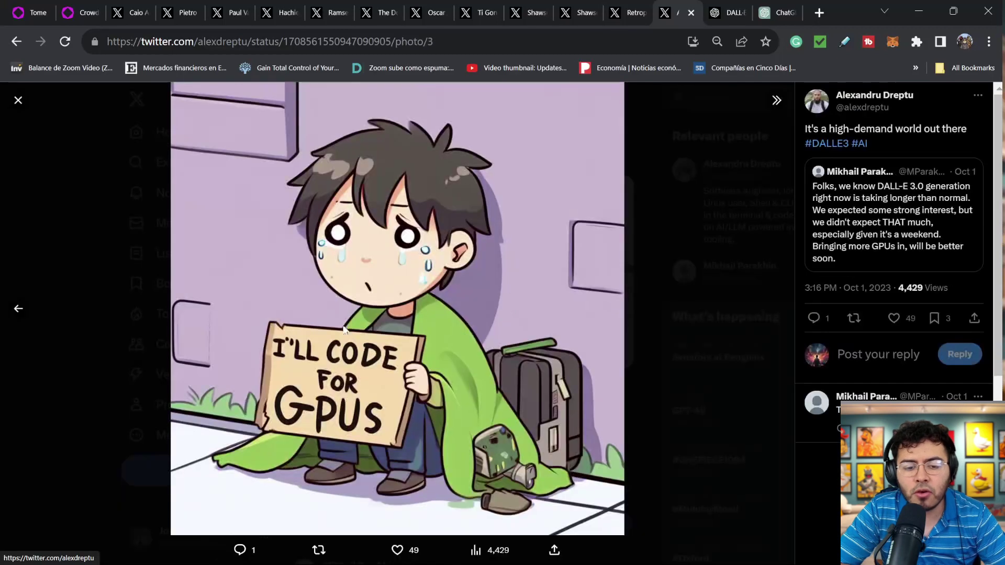
pyautogui.press('Escape')
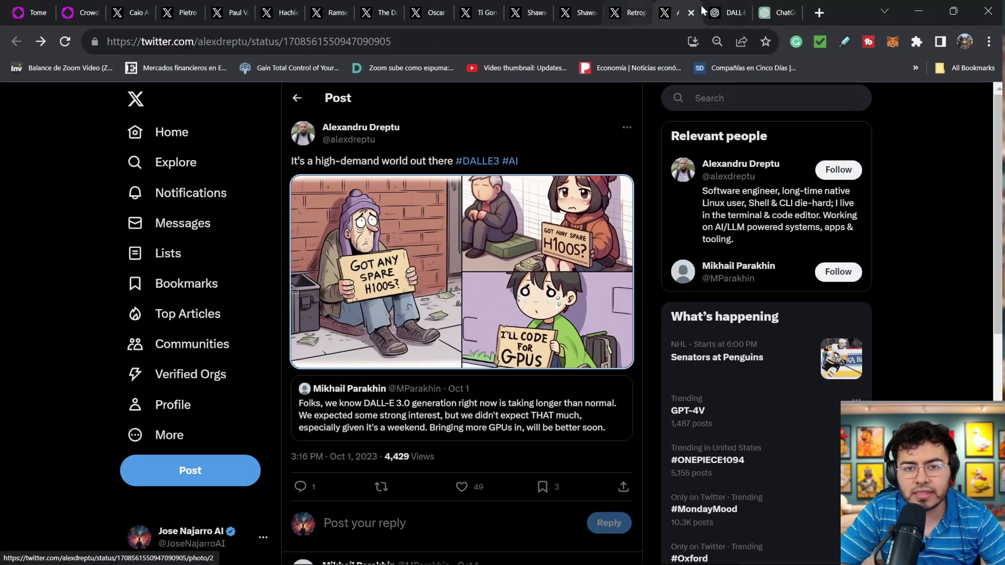
pyautogui.click(720, 11)
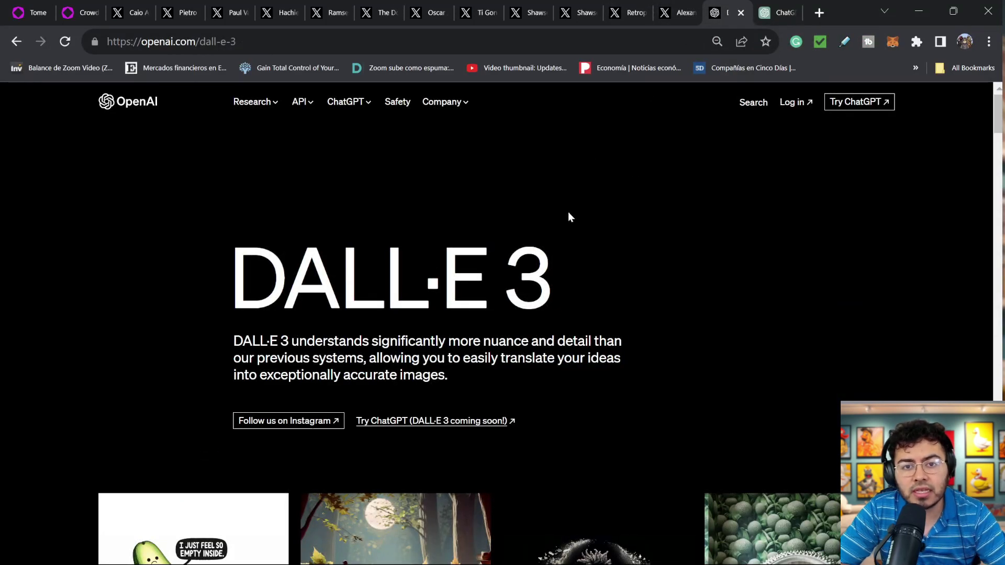
# Return to the #DALLE3 Walter White Funko Pop post on X.
pyautogui.click(579, 7)
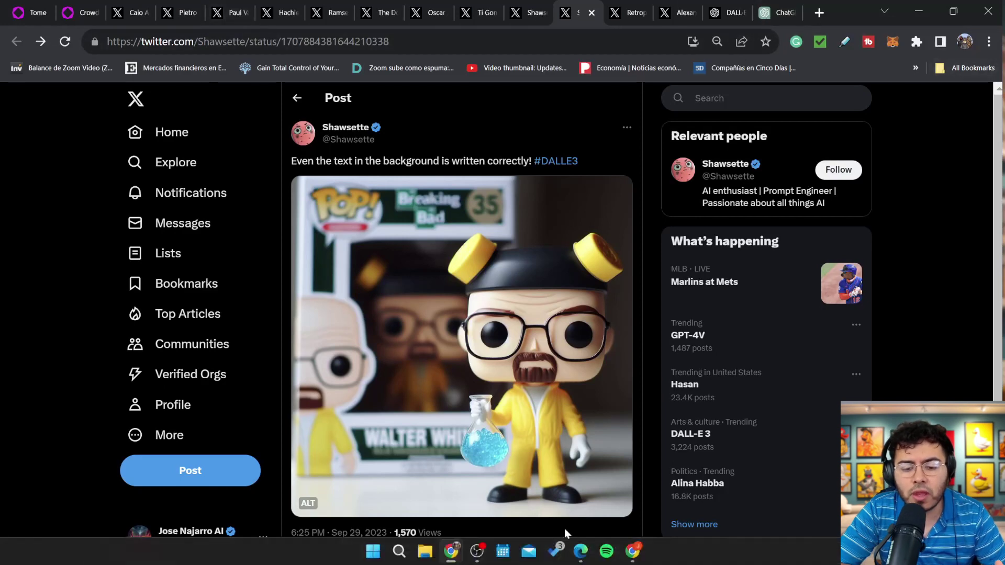
# Open the red-lightsaber Darth Vader schematic from Image Creator and send it to Microsoft Designer.
pyautogui.click(580, 550)
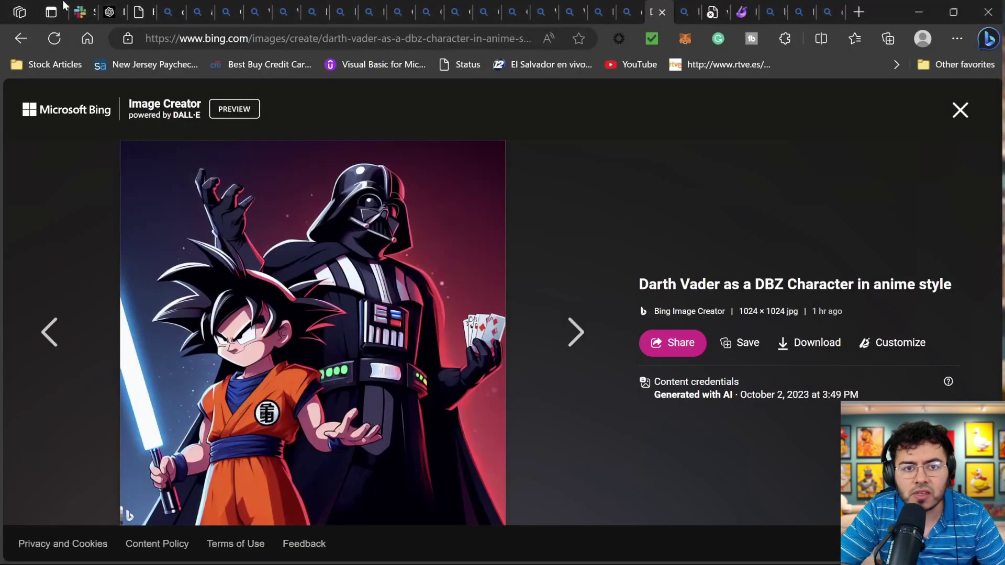
pyautogui.click(740, 11)
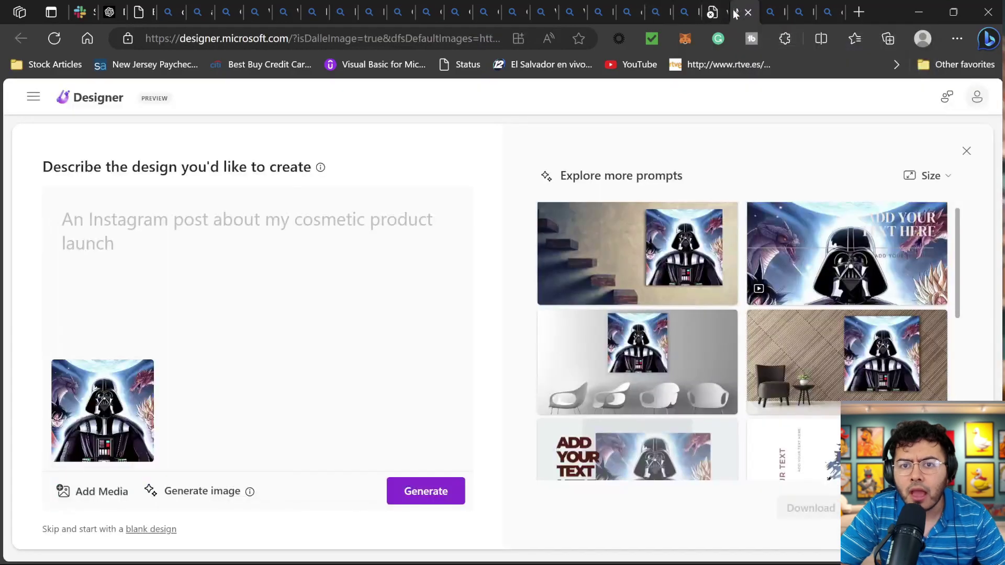
pyautogui.click(688, 9)
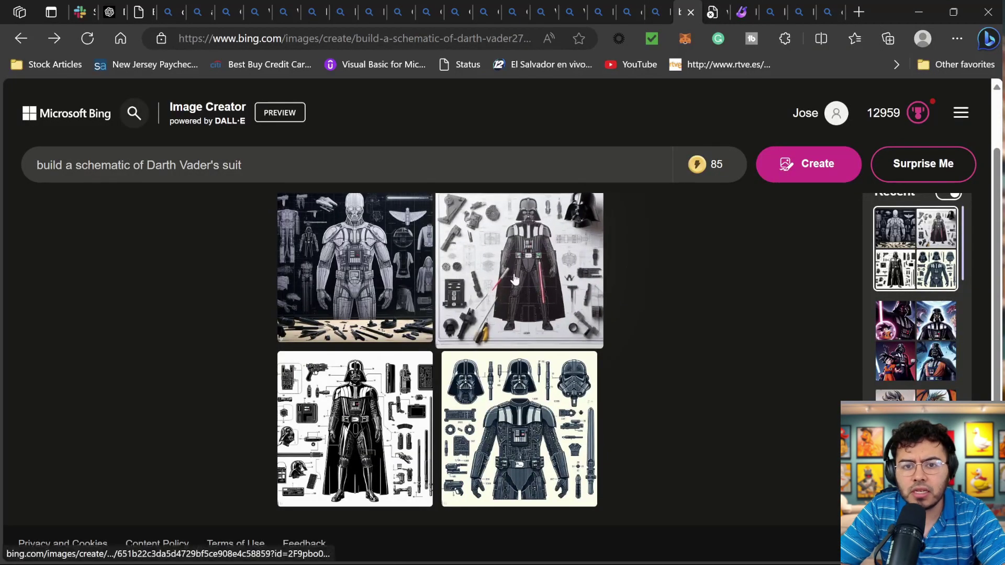
pyautogui.click(576, 197)
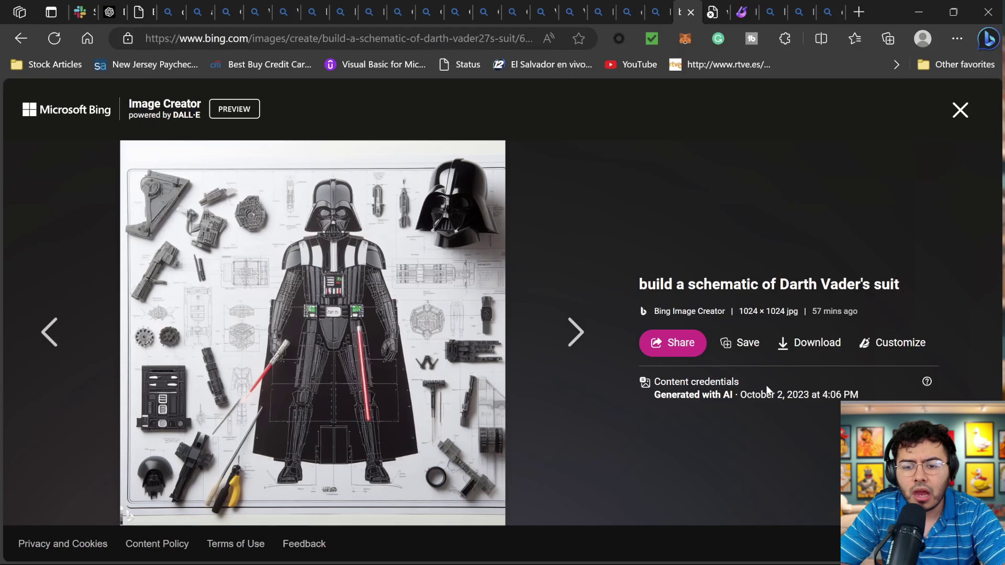
pyautogui.click(878, 345)
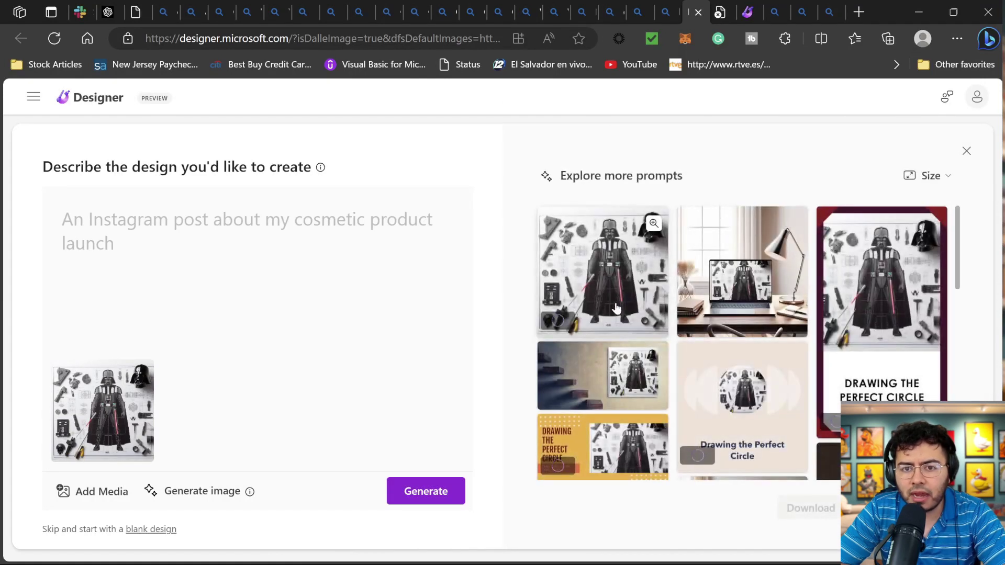
# Browse the suggested Designer layouts built from the Darth Vader schematic.
pyautogui.scroll(-1, 630, 339)
pyautogui.scroll(-5, 738, 252)
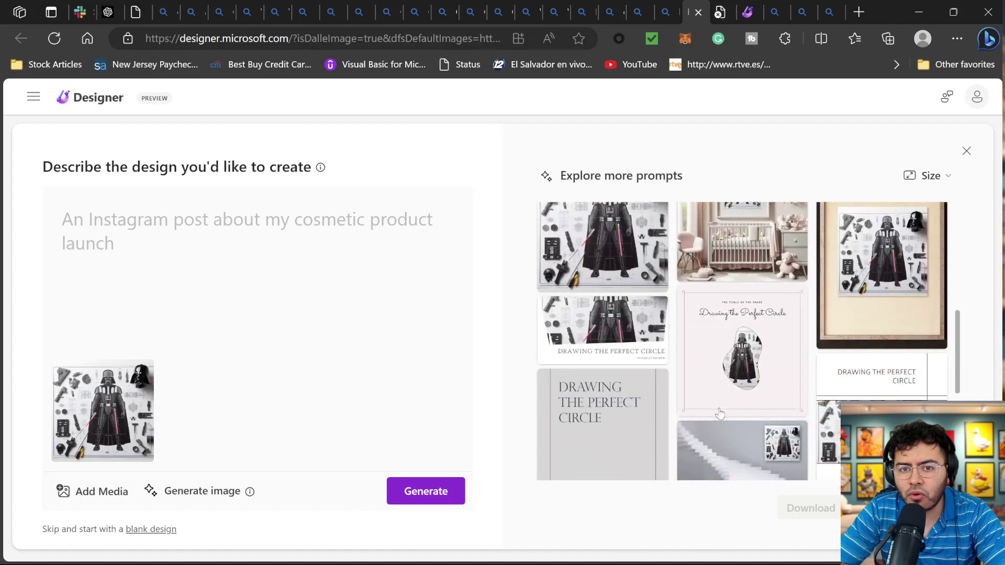
pyautogui.scroll(-3, 746, 293)
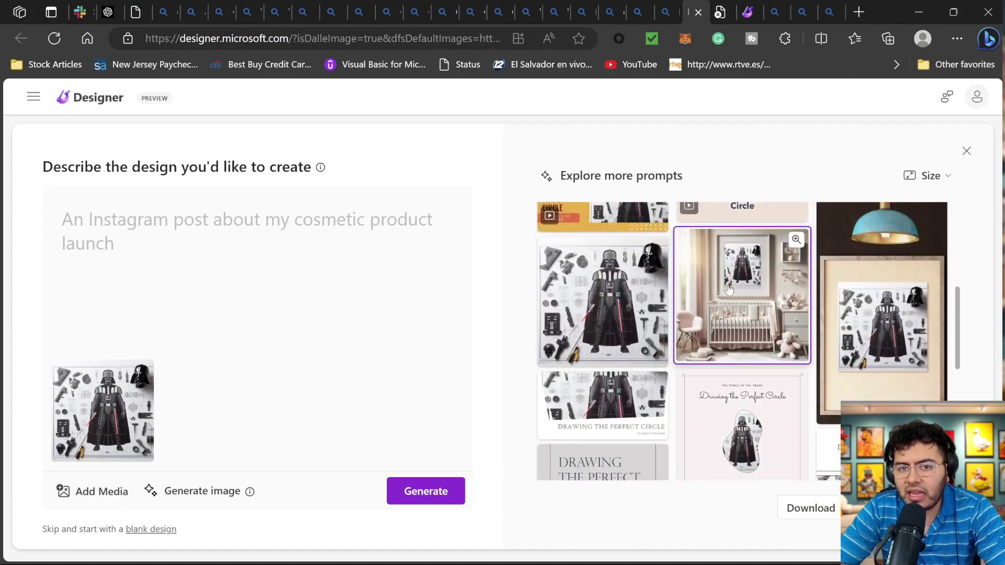
pyautogui.scroll(-3, 749, 329)
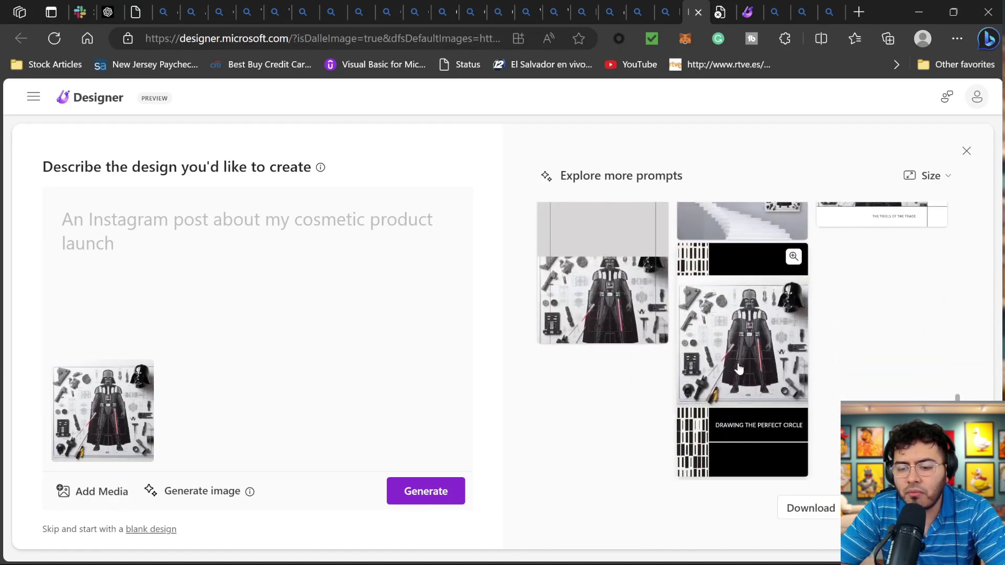
pyautogui.scroll(3, 739, 340)
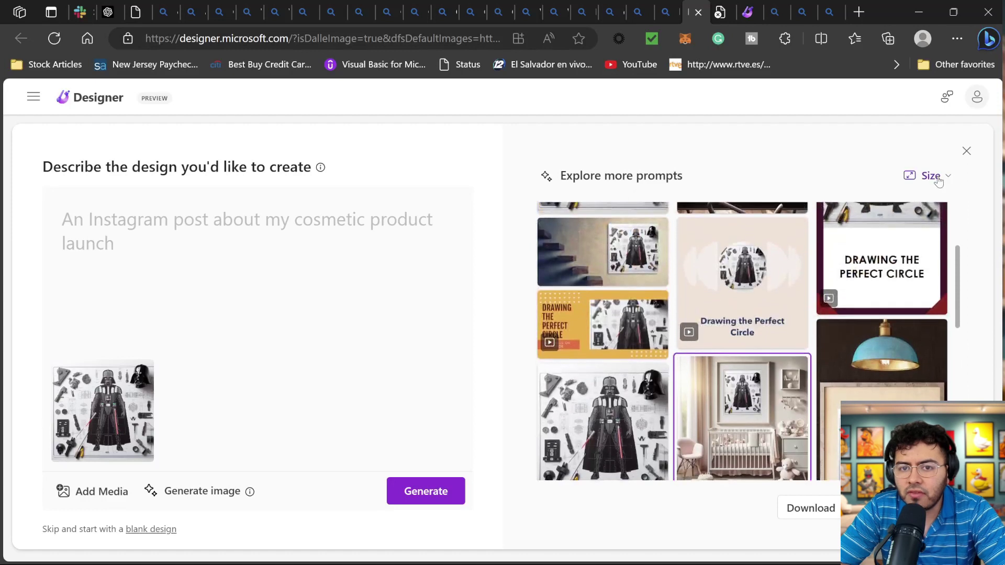
# Regenerate the designs at Landscape size and scroll through the new layouts.
pyautogui.click(926, 176)
pyautogui.click(799, 271)
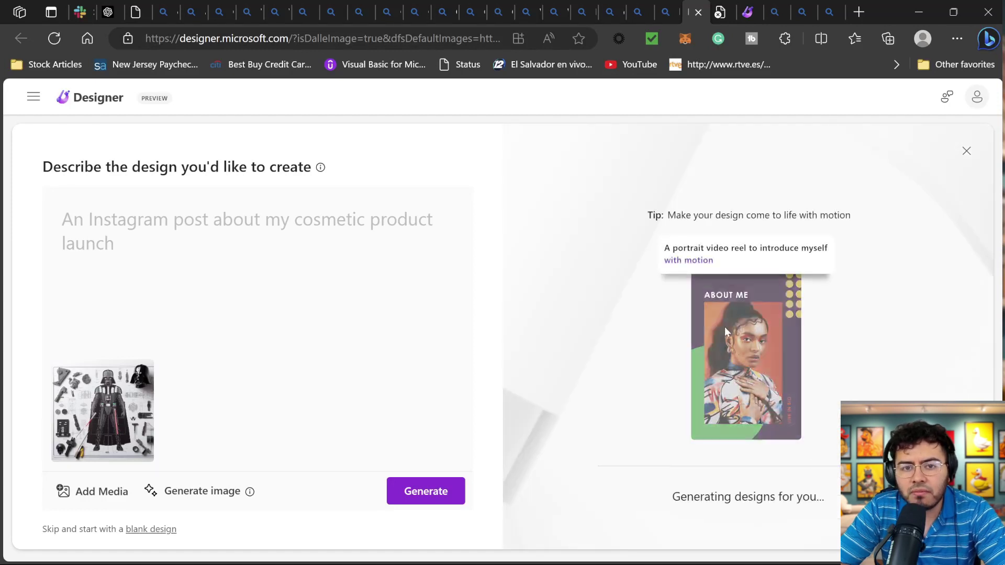
pyautogui.moveTo(119, 389)
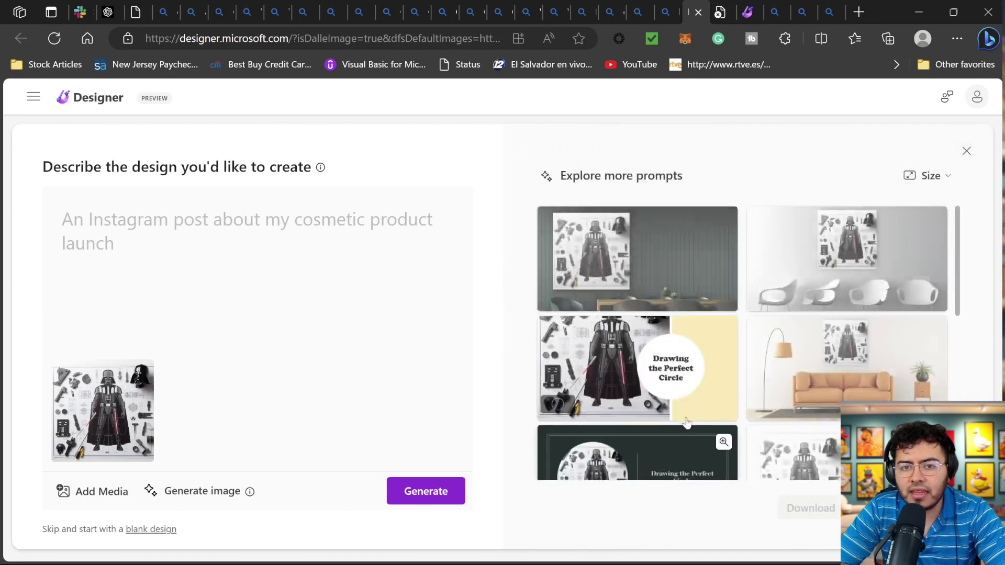
pyautogui.scroll(-10, 843, 373)
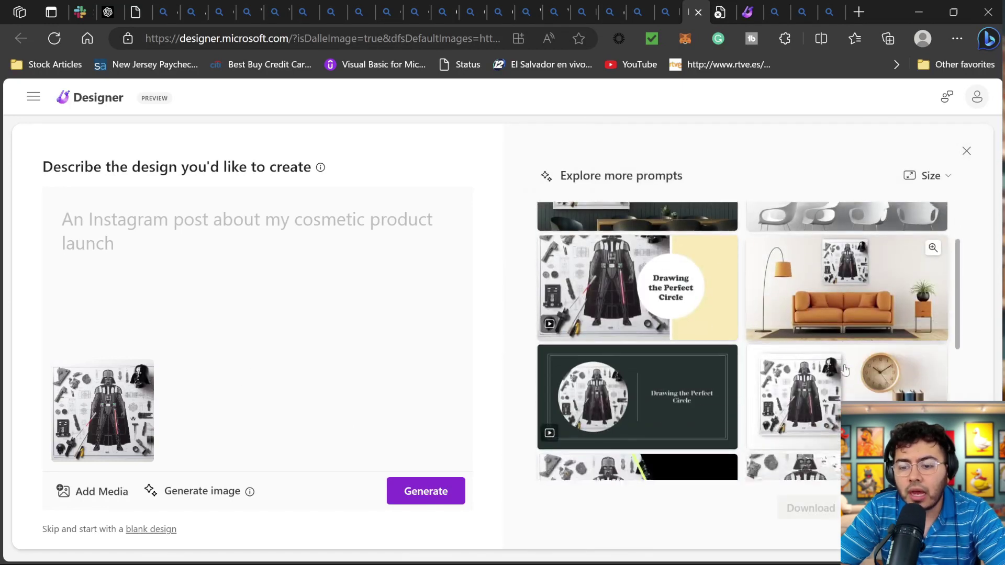